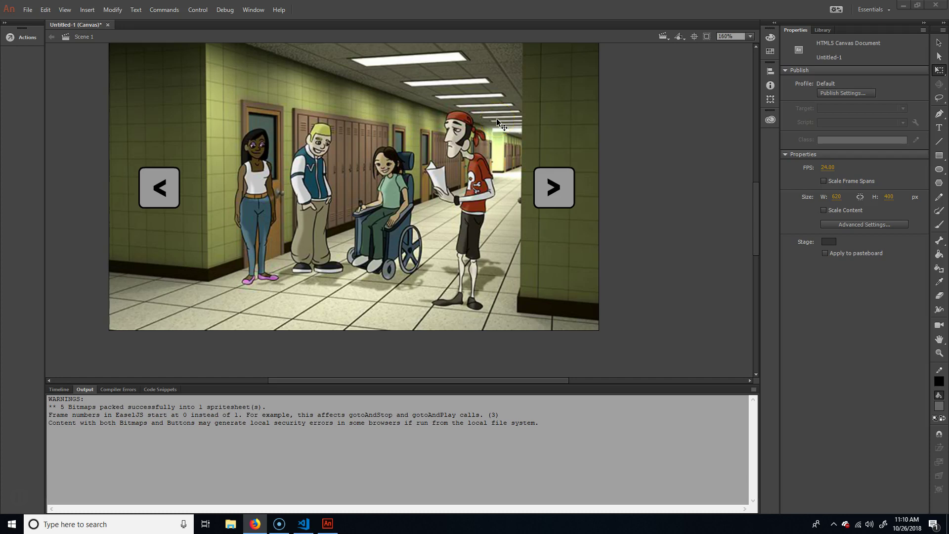
- Test the slider in the browser with Ctrl+Enter, clicking through all the photos, then close the preview
{"action": "left_click", "coordinate": [455, 64]}
{"action": "left_click", "coordinate": [55, 390]}
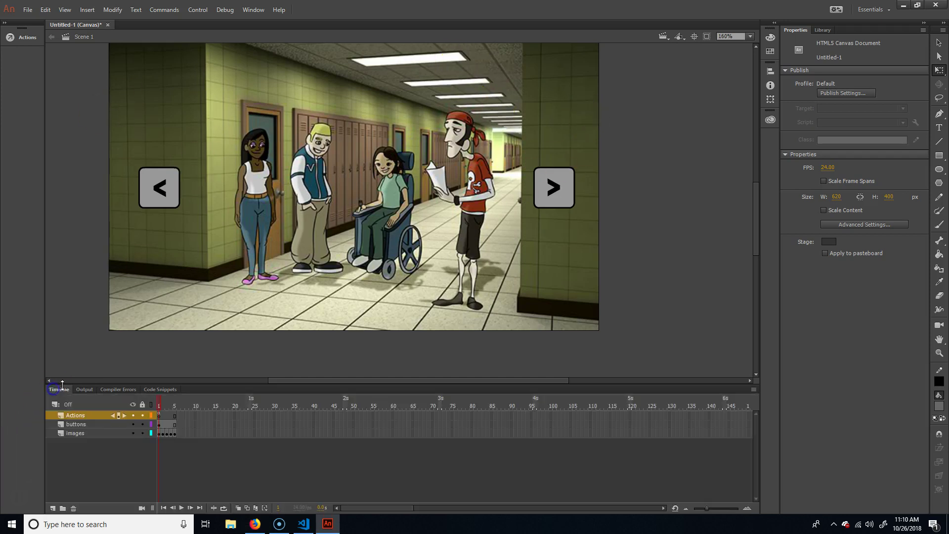
{"action": "key", "text": "ctrl+Return"}
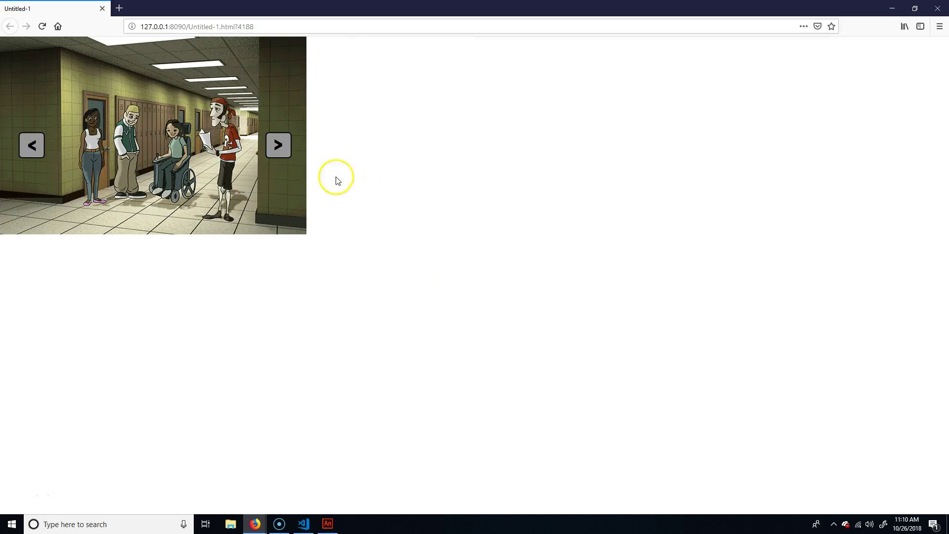
{"action": "left_click", "coordinate": [278, 144]}
{"action": "left_click", "coordinate": [279, 147]}
{"action": "left_click", "coordinate": [278, 146]}
{"action": "left_click", "coordinate": [277, 145]}
{"action": "left_click", "coordinate": [278, 144]}
{"action": "left_click", "coordinate": [287, 143]}
{"action": "left_click", "coordinate": [289, 144]}
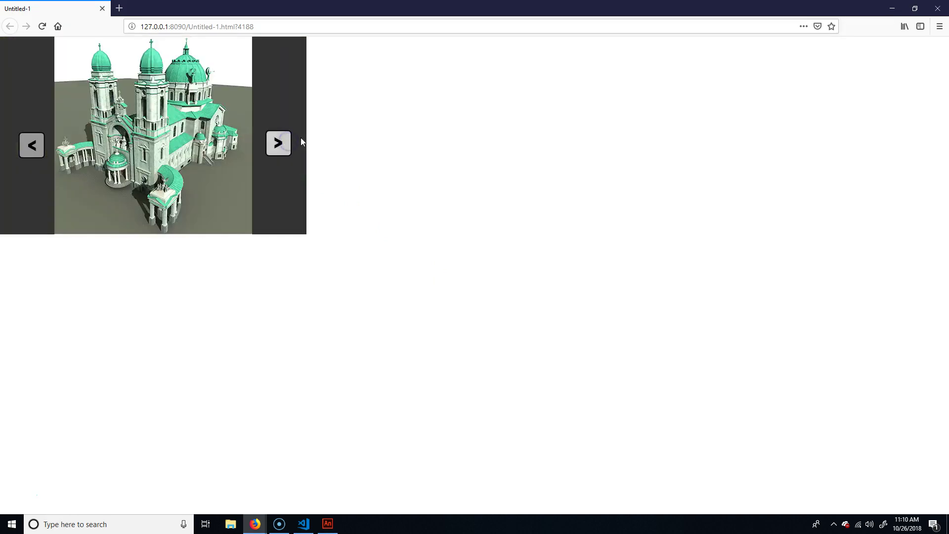
{"action": "left_click", "coordinate": [923, 15]}
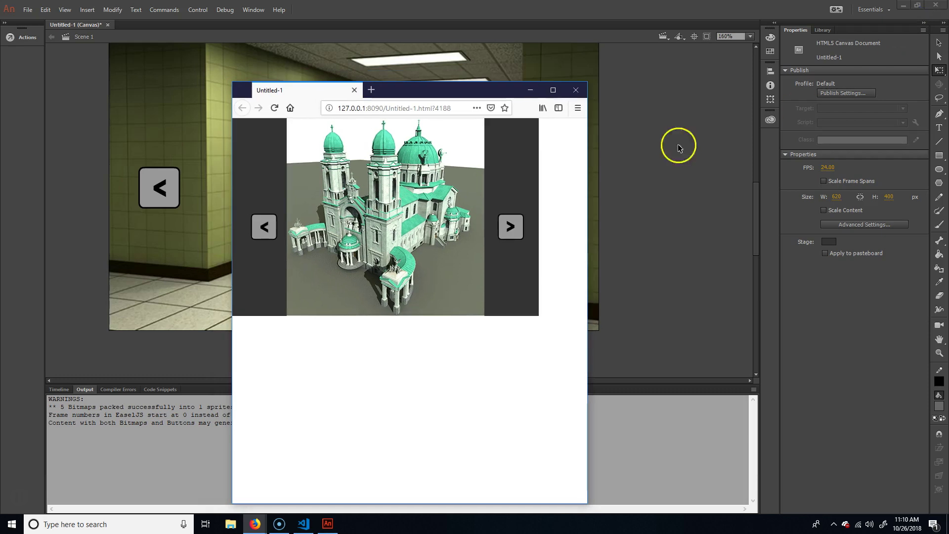
{"action": "left_click", "coordinate": [577, 87]}
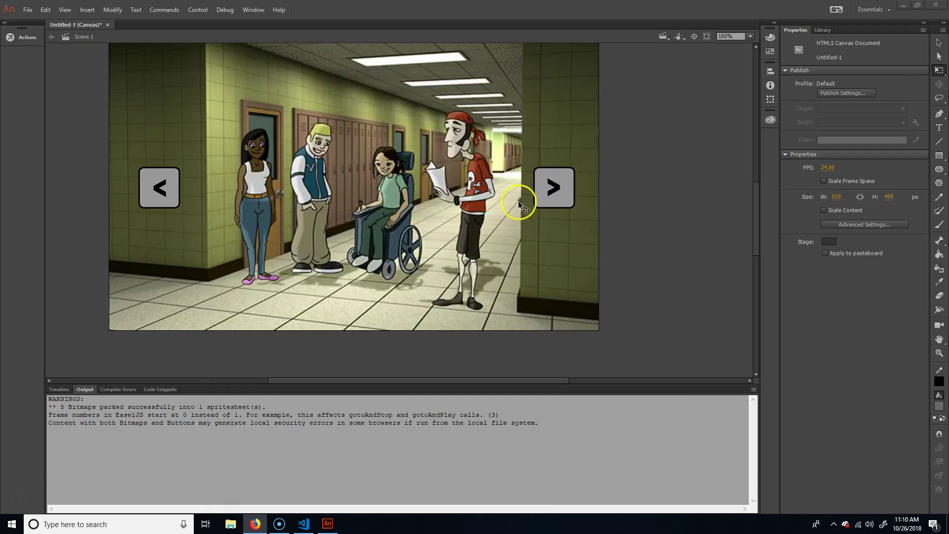
- Select the hallway photo on the stage and show the Library listing the photo bitmaps
{"action": "left_click", "coordinate": [59, 389]}
{"action": "left_click", "coordinate": [431, 206]}
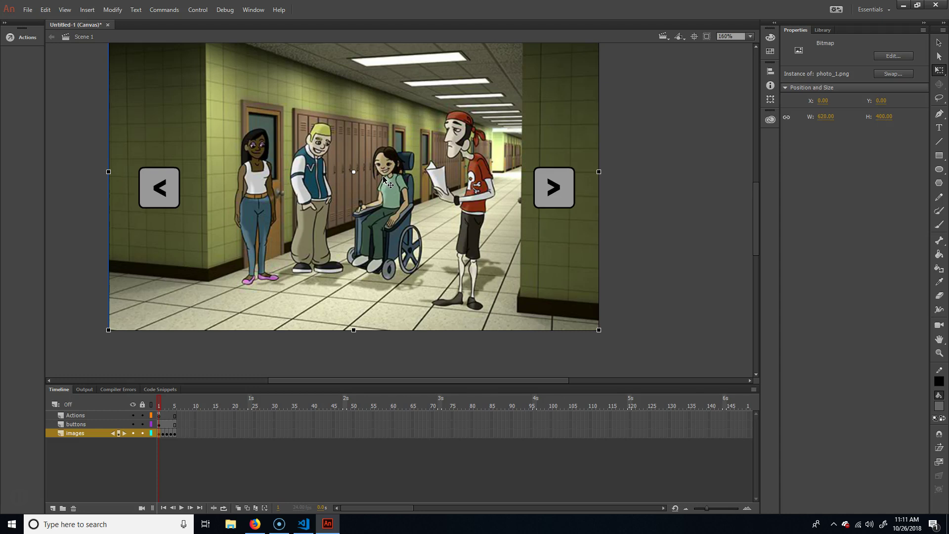
{"action": "left_click_drag", "start_coordinate": [380, 121], "coordinate": [377, 158]}
{"action": "left_click", "coordinate": [822, 31]}
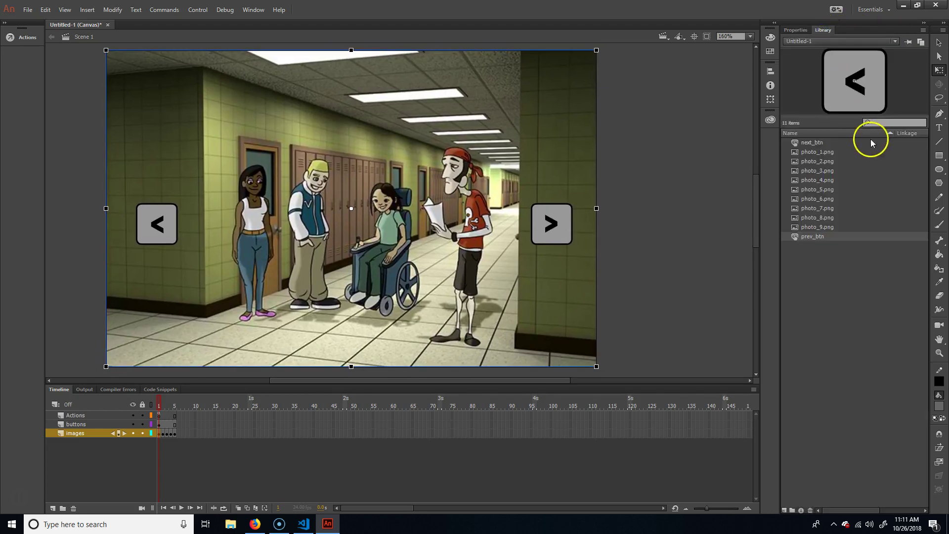
{"action": "left_click", "coordinate": [793, 30]}
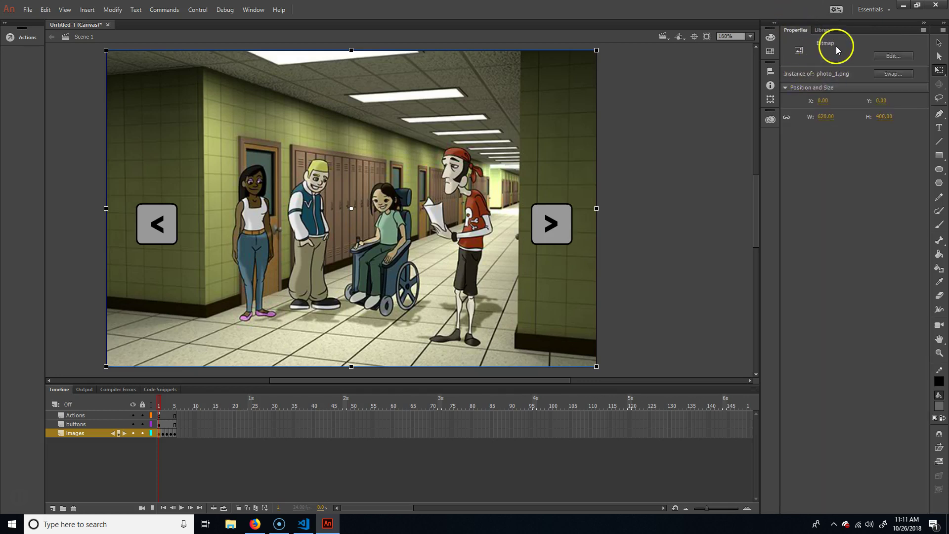
{"action": "left_click", "coordinate": [822, 30]}
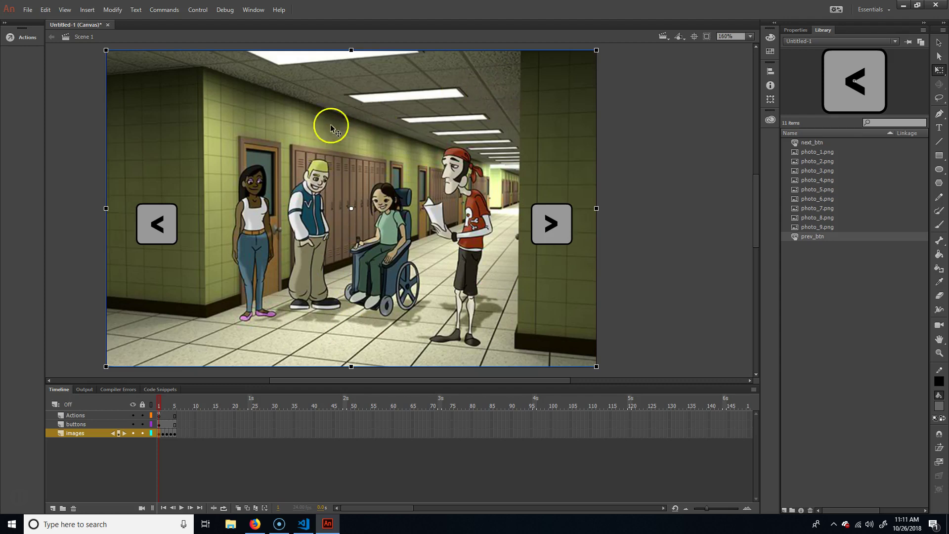
- Use Modify > Convert to Symbol to make the photo a Movie Clip named photoAnim01_mc
{"action": "left_click", "coordinate": [112, 10]}
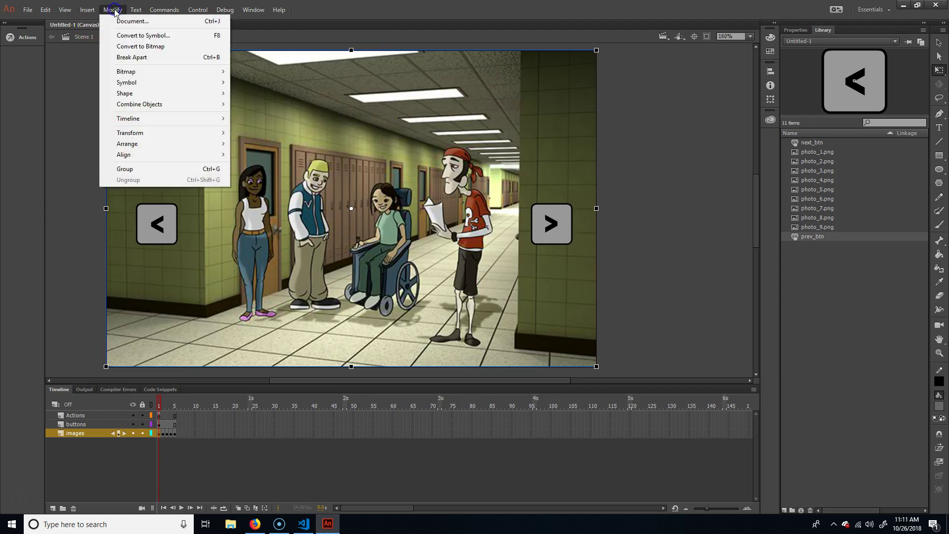
{"action": "left_click", "coordinate": [154, 35]}
{"action": "left_click", "coordinate": [451, 150]}
{"action": "left_click", "coordinate": [439, 160]}
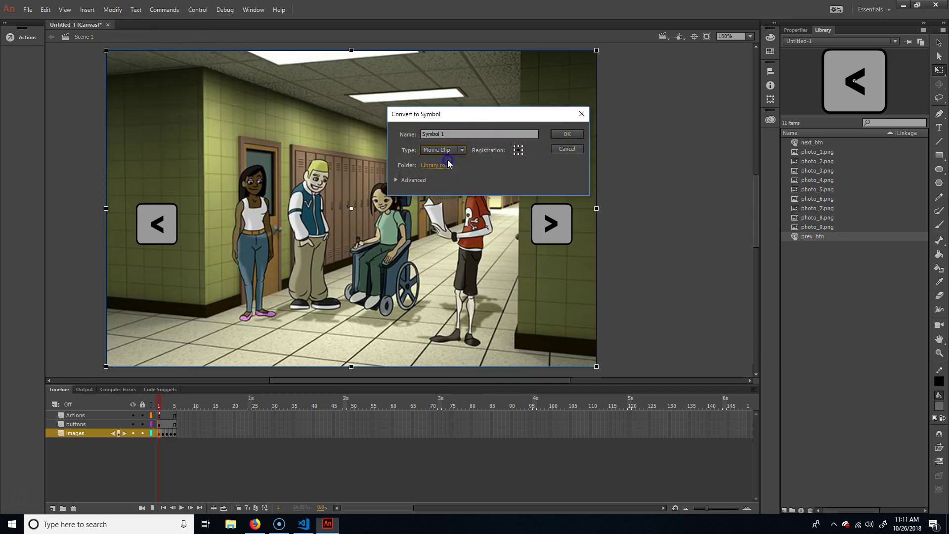
{"action": "left_click", "coordinate": [457, 131]}
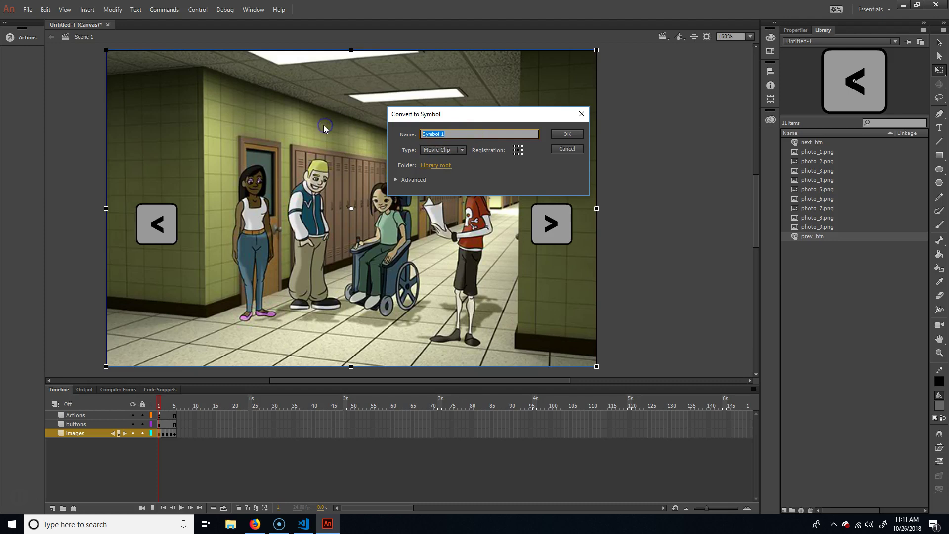
{"action": "type", "text": "photo"}
{"action": "mouse_move", "coordinate": [435, 133]}
{"action": "left_mouse_down"}
{"action": "mouse_move", "coordinate": [421, 134]}
{"action": "mouse_move", "coordinate": [434, 134]}
{"action": "left_mouse_up"}
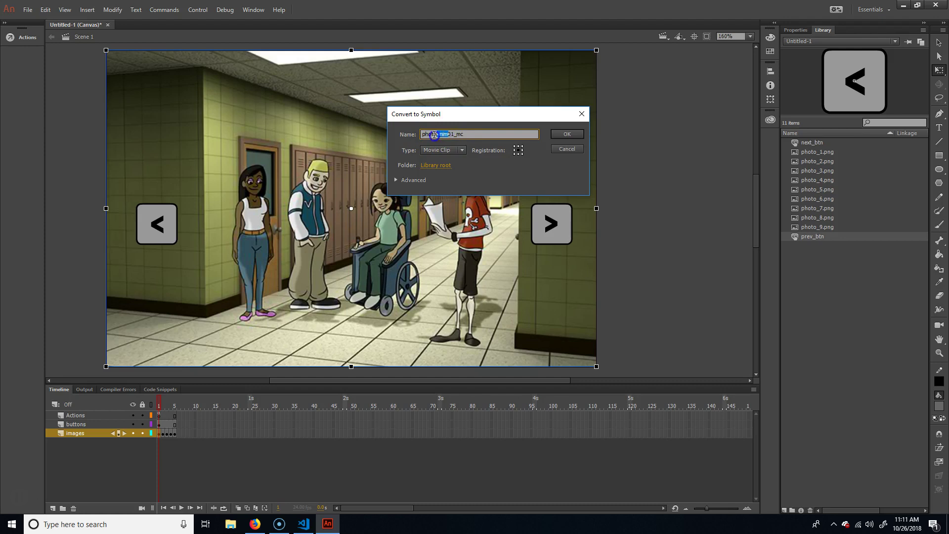
{"action": "type", "text": "01"}
{"action": "left_click", "coordinate": [459, 133]}
{"action": "left_click", "coordinate": [451, 134]}
{"action": "key", "text": "BackSpace"}
{"action": "left_click", "coordinate": [568, 134]}
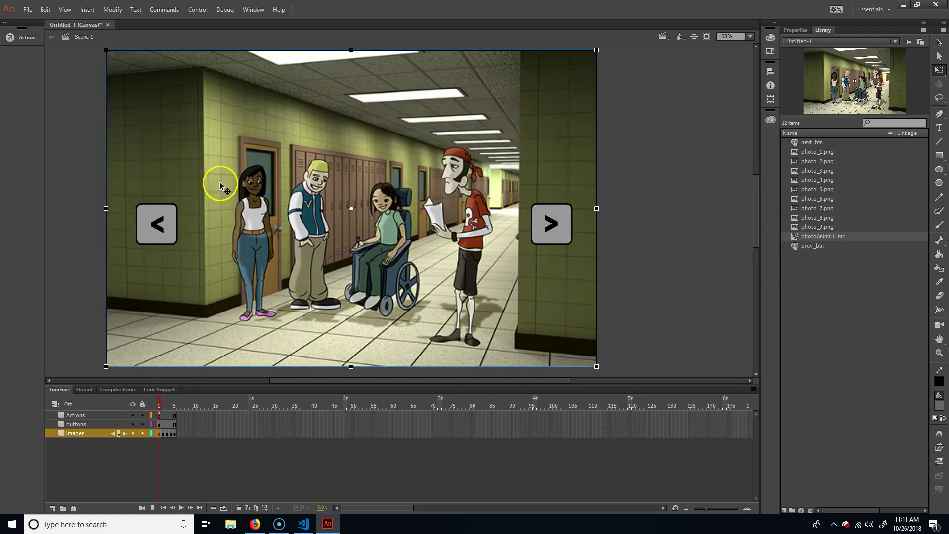
{"action": "left_click", "coordinate": [795, 30]}
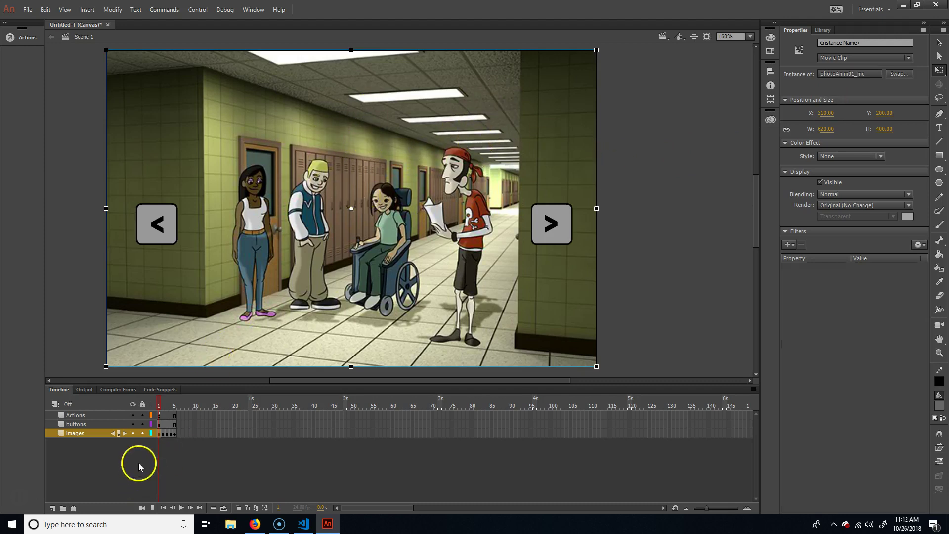
{"action": "double_click", "coordinate": [317, 176]}
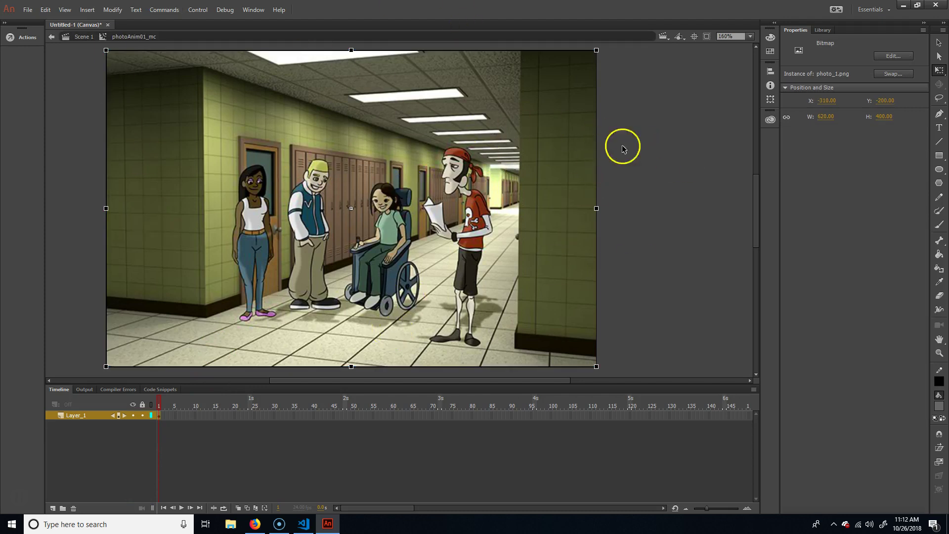
{"action": "left_click", "coordinate": [652, 141]}
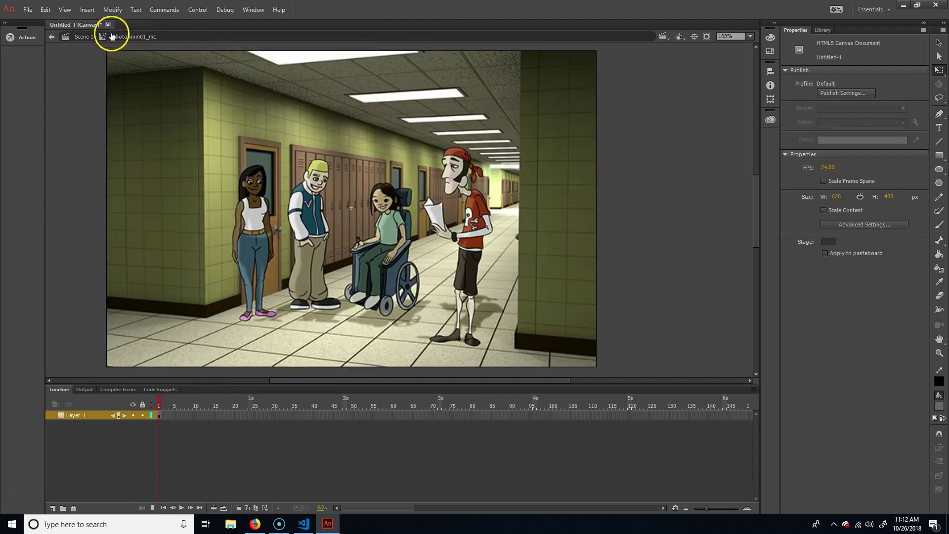
{"action": "left_click", "coordinate": [83, 36]}
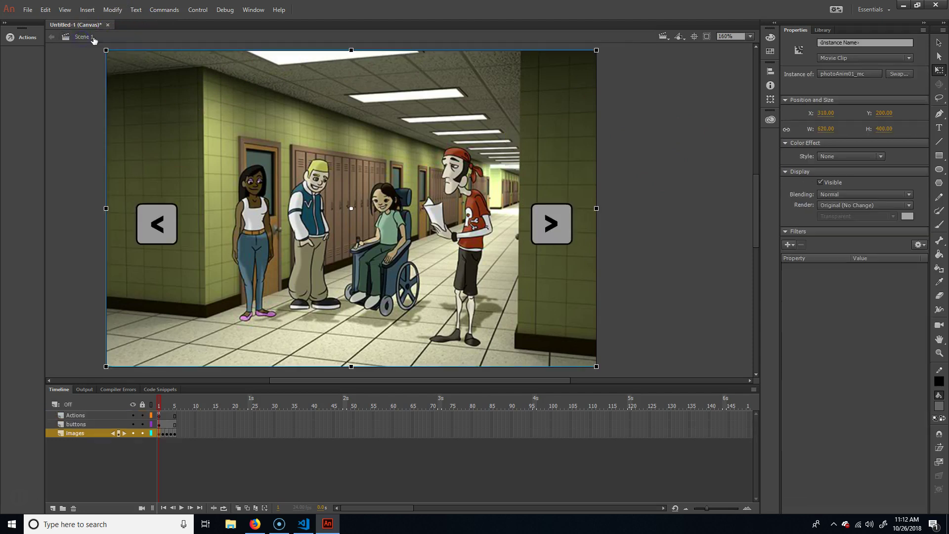
{"action": "double_click", "coordinate": [223, 133]}
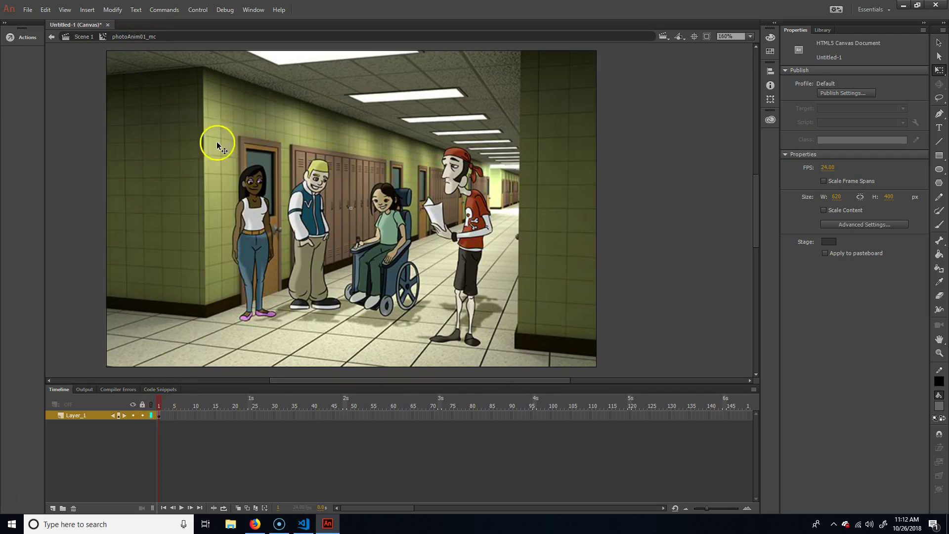
{"action": "left_click", "coordinate": [84, 37]}
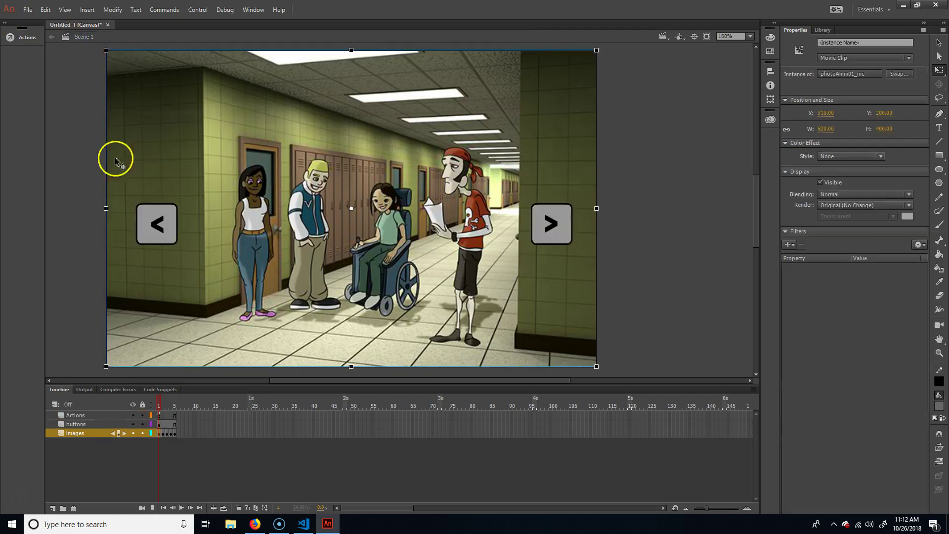
{"action": "left_click_drag", "start_coordinate": [183, 424], "coordinate": [158, 403]}
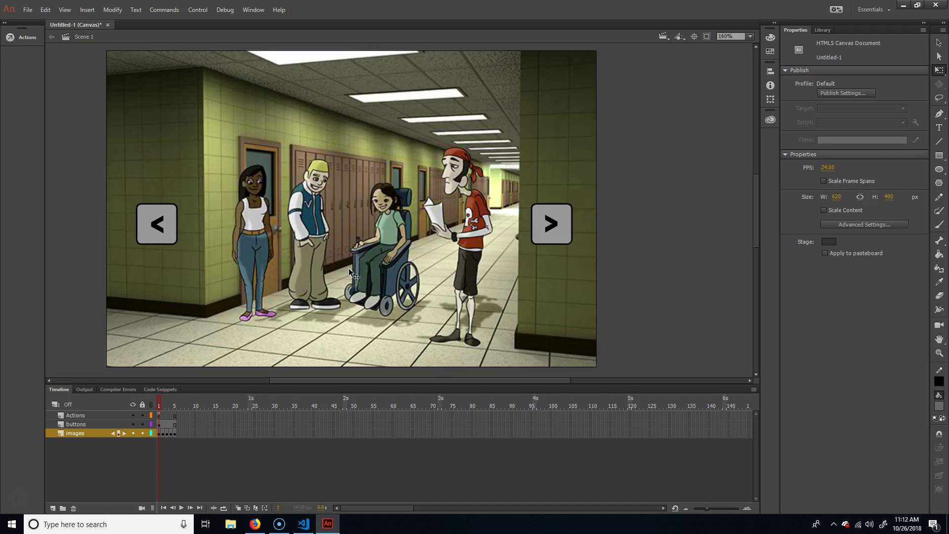
{"action": "left_click", "coordinate": [162, 405]}
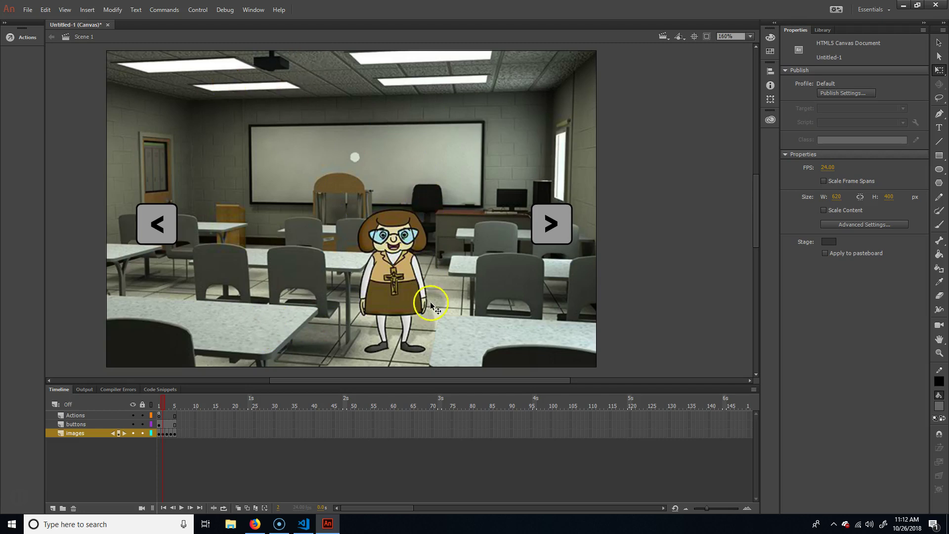
- At frame 1, double-click the photoAnim01_mc instance to edit it and select its photo_1.png bitmap
{"action": "left_click", "coordinate": [160, 396]}
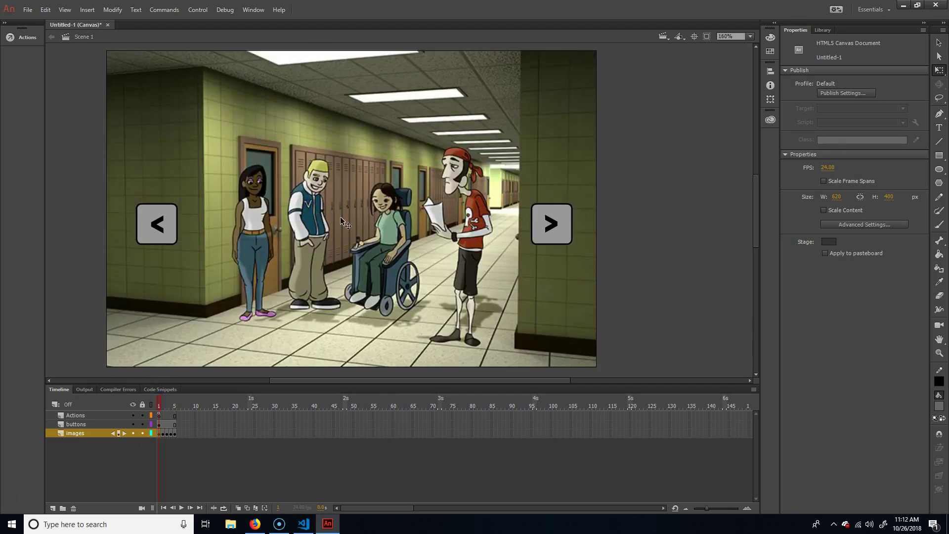
{"action": "left_click", "coordinate": [335, 167]}
{"action": "double_click", "coordinate": [335, 168]}
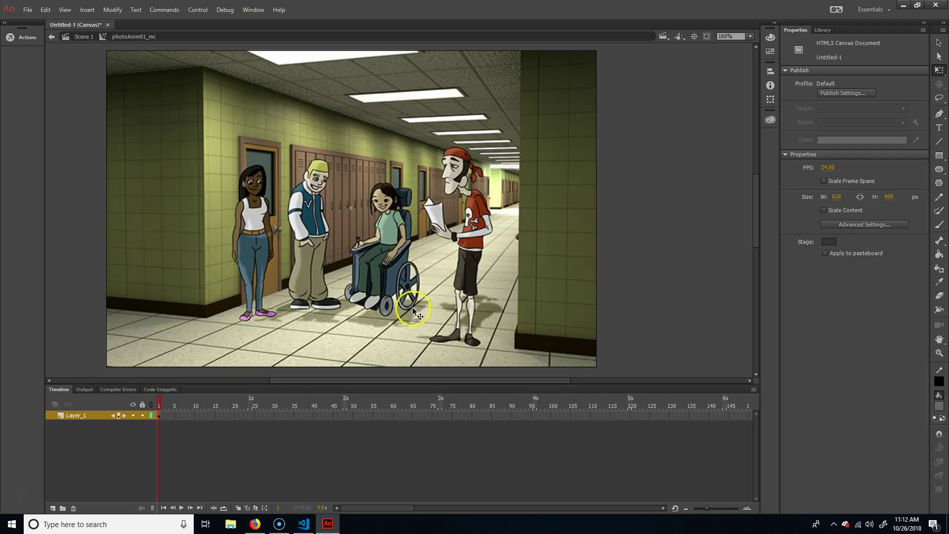
{"action": "left_click", "coordinate": [317, 223]}
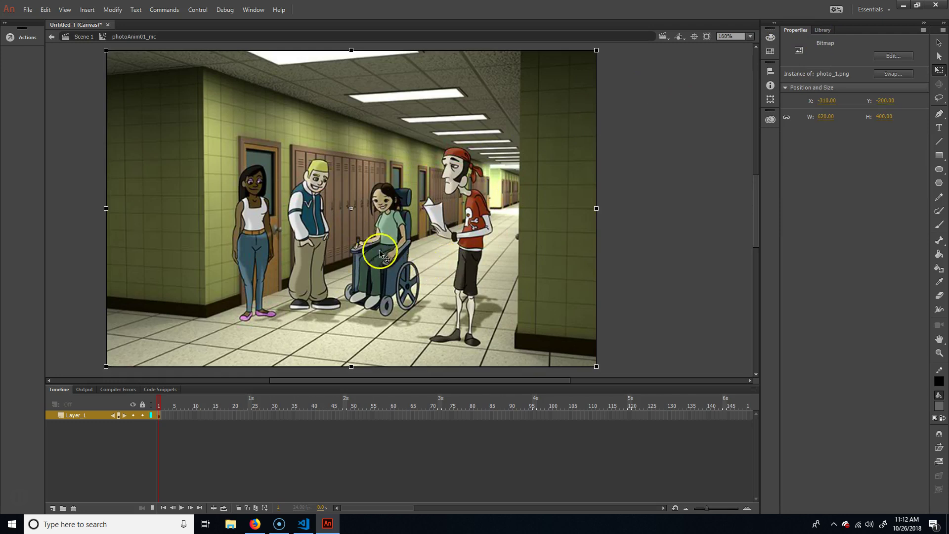
{"action": "left_click", "coordinate": [296, 405]}
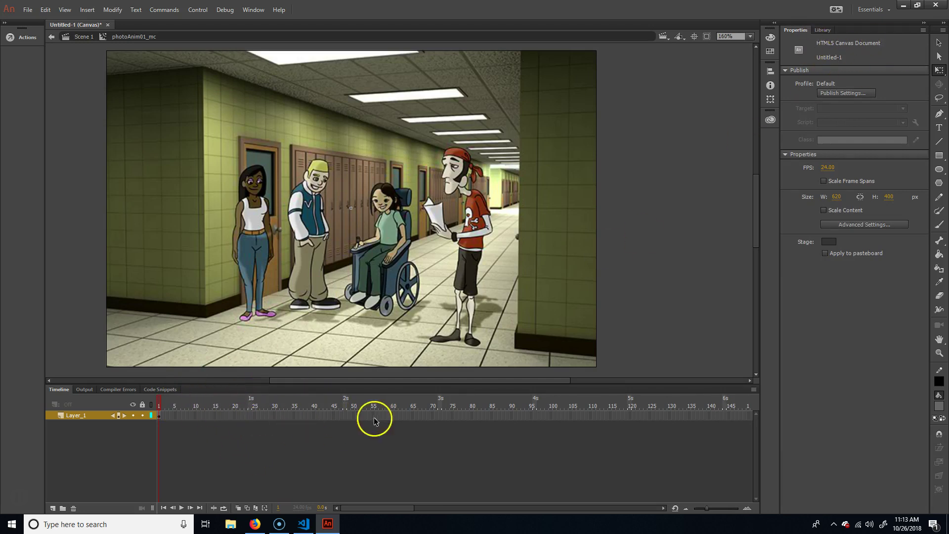
{"action": "left_click", "coordinate": [349, 298]}
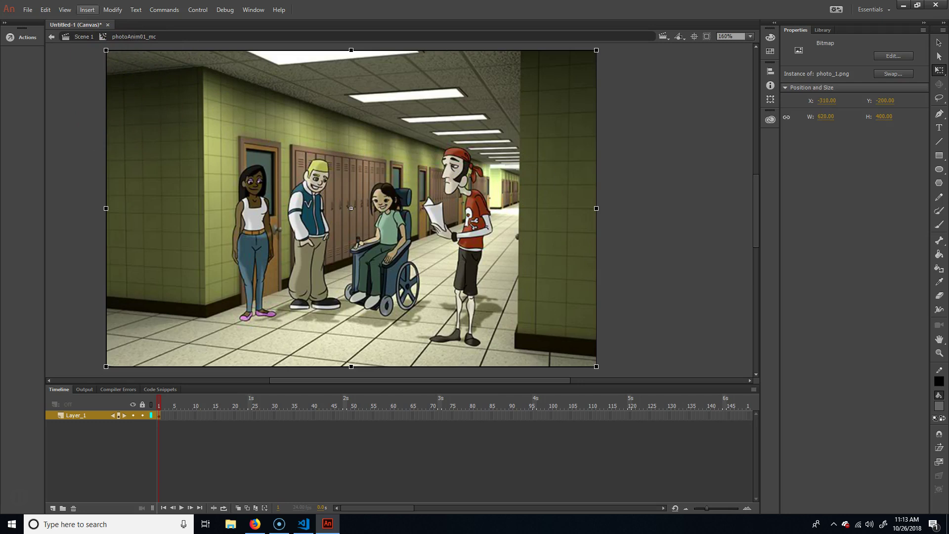
- Convert the selected hallway bitmap into a Movie Clip symbol named photoImage01_mc
{"action": "left_click", "coordinate": [113, 10]}
{"action": "left_click", "coordinate": [145, 36]}
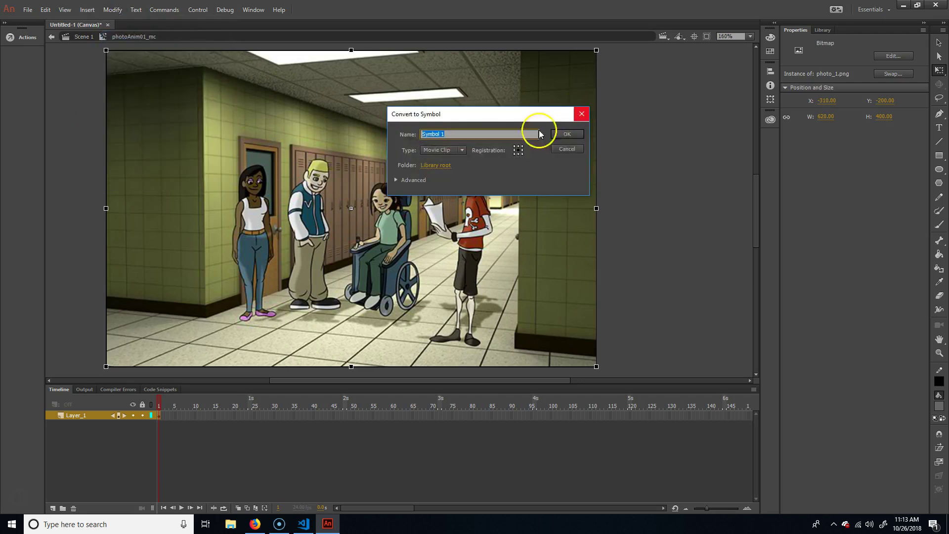
{"action": "type", "text": "photoImage01_mc"}
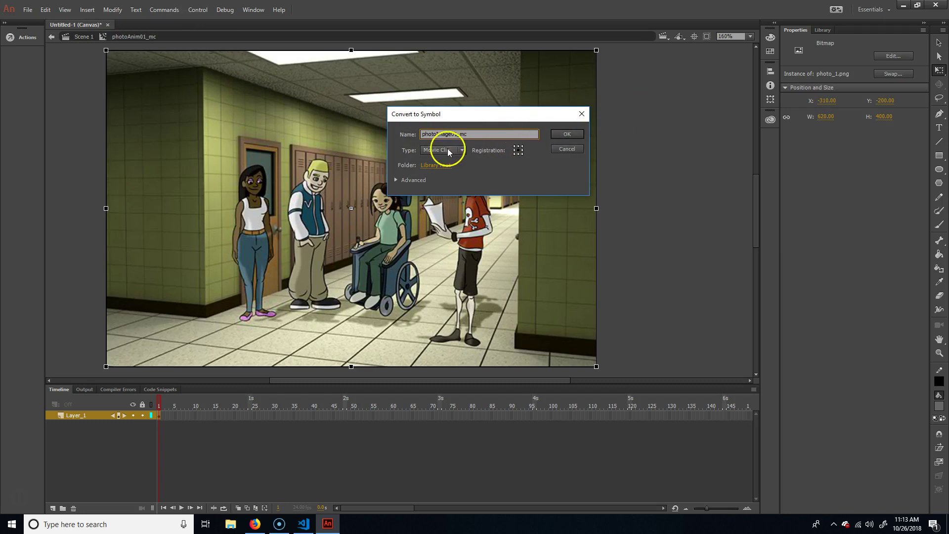
{"action": "left_click", "coordinate": [566, 134]}
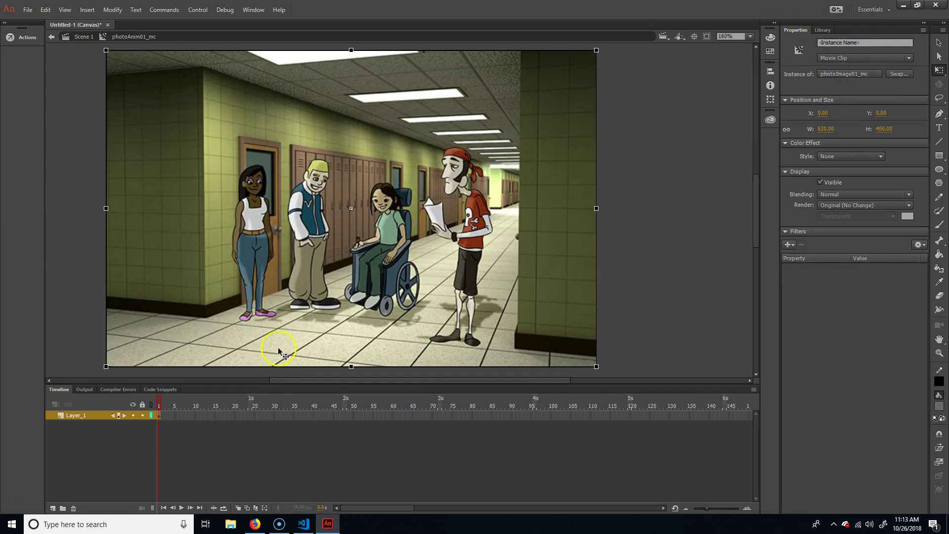
- Insert frames on Layer_1 out to frame 24 and rewind the playhead to frame 1
{"action": "left_click", "coordinate": [250, 415]}
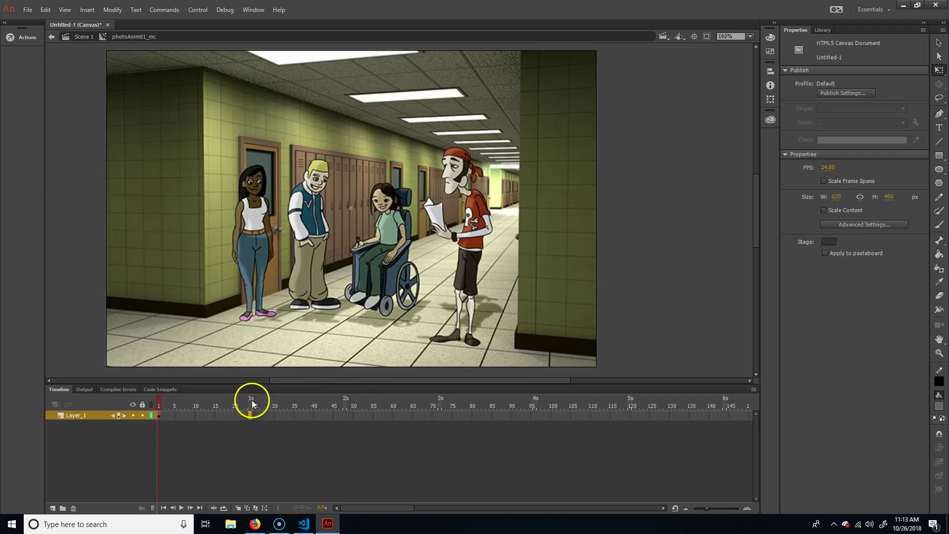
{"action": "left_click_drag", "start_coordinate": [250, 414], "coordinate": [250, 417]}
{"action": "right_click", "coordinate": [247, 419]}
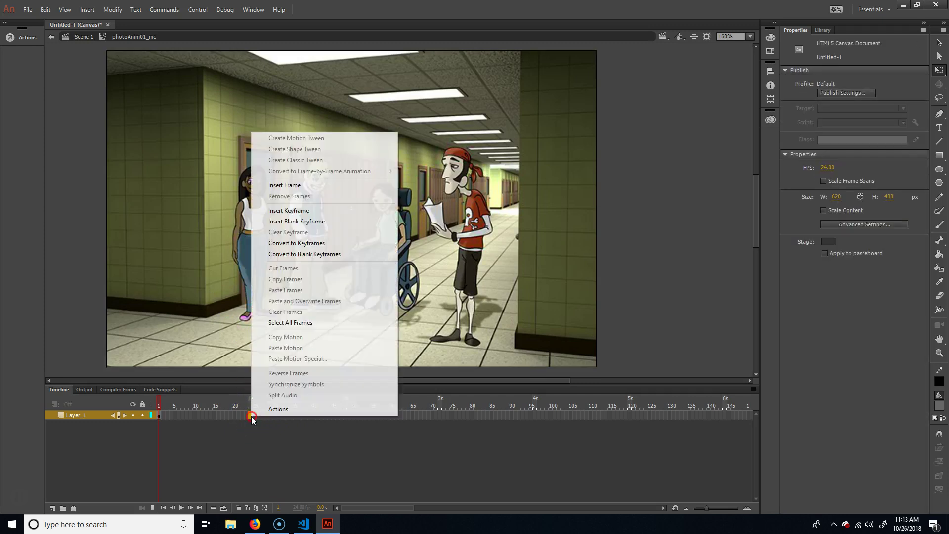
{"action": "left_click", "coordinate": [307, 190]}
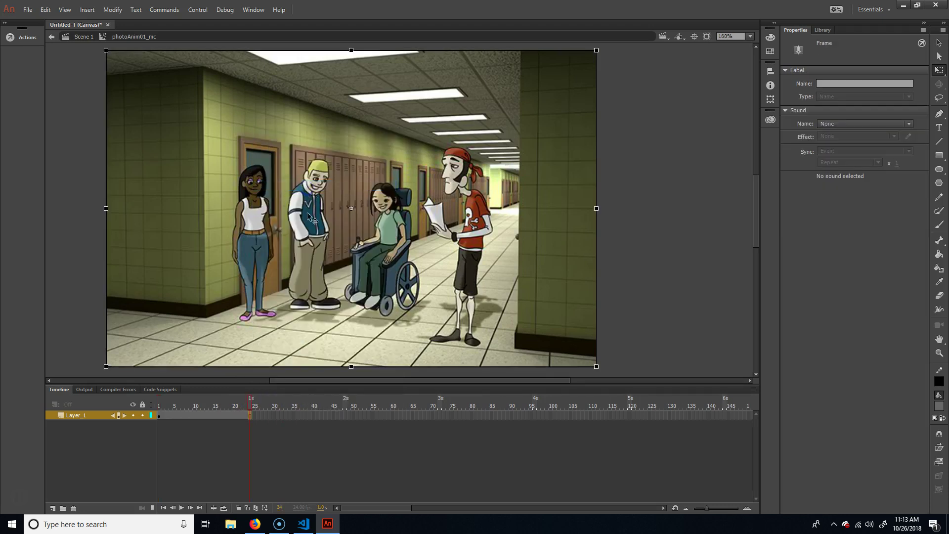
{"action": "left_click", "coordinate": [170, 399]}
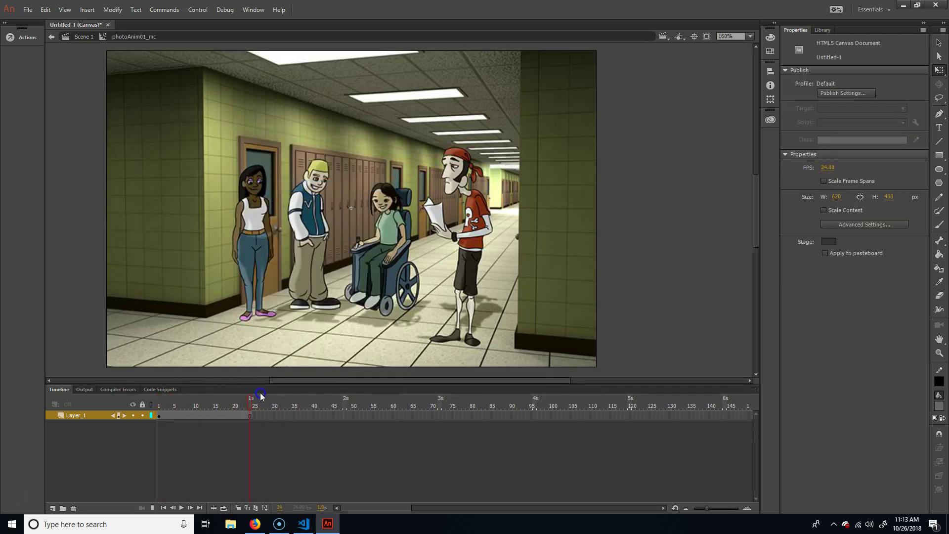
{"action": "mouse_move", "coordinate": [147, 402]}
{"action": "left_mouse_down"}
{"action": "mouse_move", "coordinate": [213, 399]}
{"action": "mouse_move", "coordinate": [153, 398]}
{"action": "left_mouse_up"}
{"action": "left_click_drag", "start_coordinate": [182, 407], "coordinate": [193, 407]}
- Create a motion tween on the photo's frames, test-drag the photo, then undo the move
{"action": "left_click", "coordinate": [206, 419]}
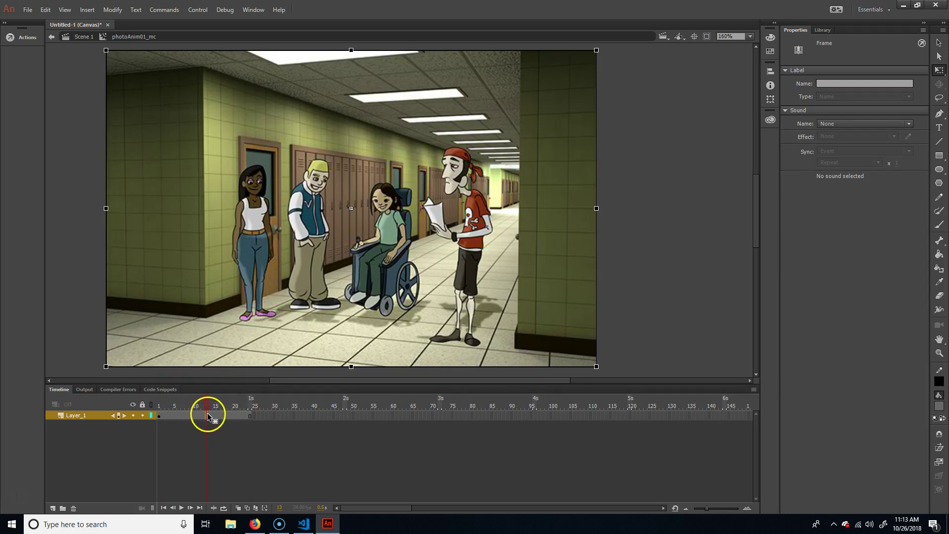
{"action": "right_click", "coordinate": [226, 416]}
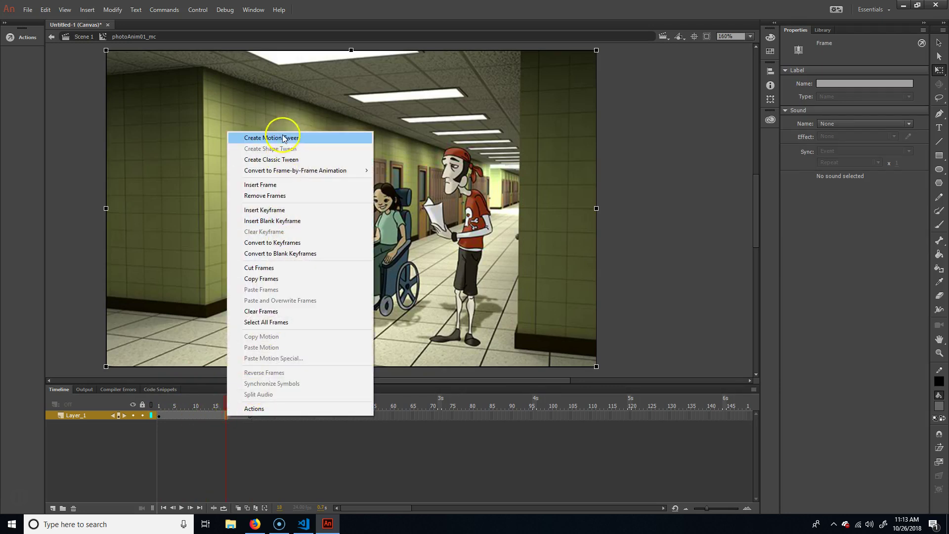
{"action": "left_click", "coordinate": [279, 138]}
{"action": "mouse_move", "coordinate": [227, 405]}
{"action": "left_mouse_down"}
{"action": "mouse_move", "coordinate": [183, 406]}
{"action": "mouse_move", "coordinate": [247, 408]}
{"action": "mouse_move", "coordinate": [156, 408]}
{"action": "mouse_move", "coordinate": [226, 405]}
{"action": "left_mouse_up"}
{"action": "left_click_drag", "start_coordinate": [348, 197], "coordinate": [428, 246]}
{"action": "mouse_move", "coordinate": [216, 405]}
{"action": "left_mouse_down"}
{"action": "mouse_move", "coordinate": [161, 405]}
{"action": "mouse_move", "coordinate": [222, 404]}
{"action": "left_mouse_up"}
{"action": "left_click", "coordinate": [224, 416]}
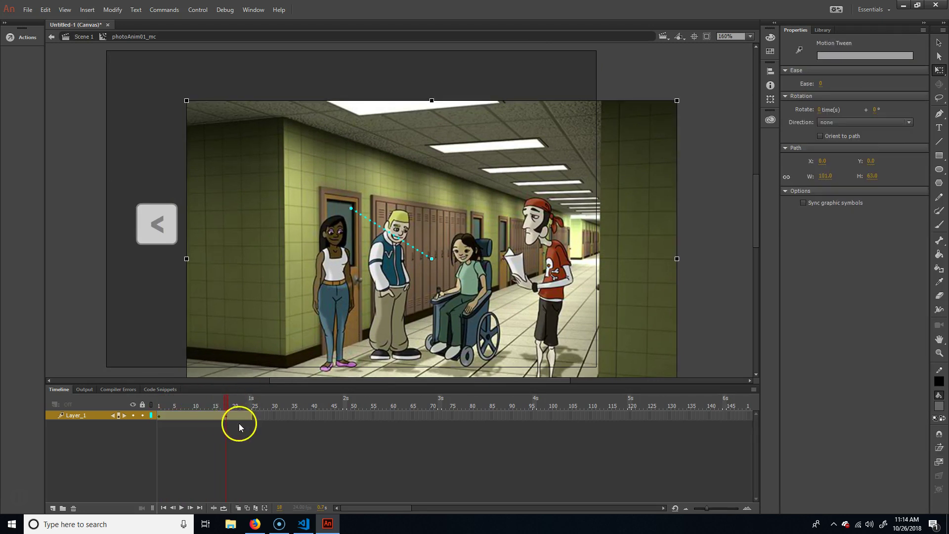
{"action": "key", "text": "ctrl+z"}
{"action": "key", "text": "ctrl+z"}
{"action": "key", "text": "ctrl+z"}
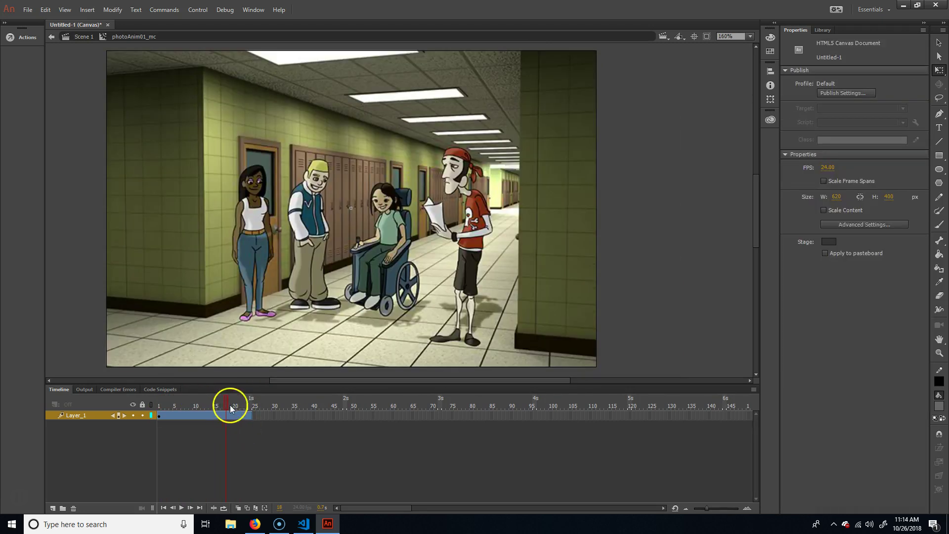
- Select the hallway photo clip and inspect the motion tween's properties
{"action": "left_click_drag", "start_coordinate": [228, 405], "coordinate": [183, 403]}
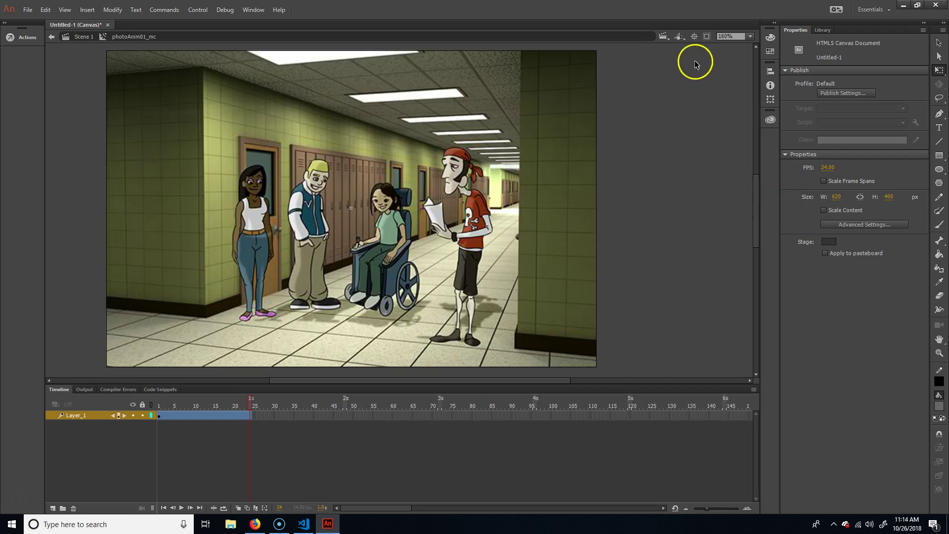
{"action": "left_click", "coordinate": [587, 113]}
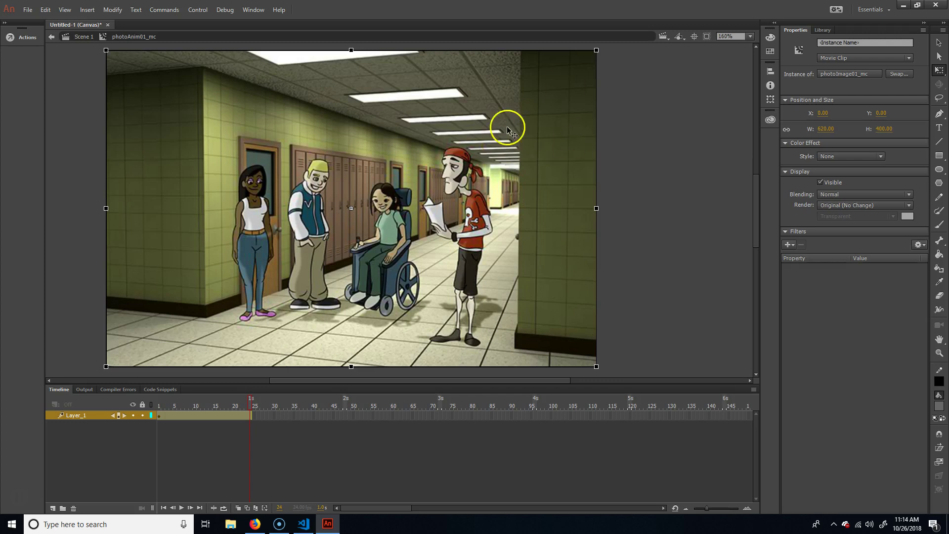
{"action": "left_click", "coordinate": [250, 406]}
{"action": "left_click", "coordinate": [354, 152]}
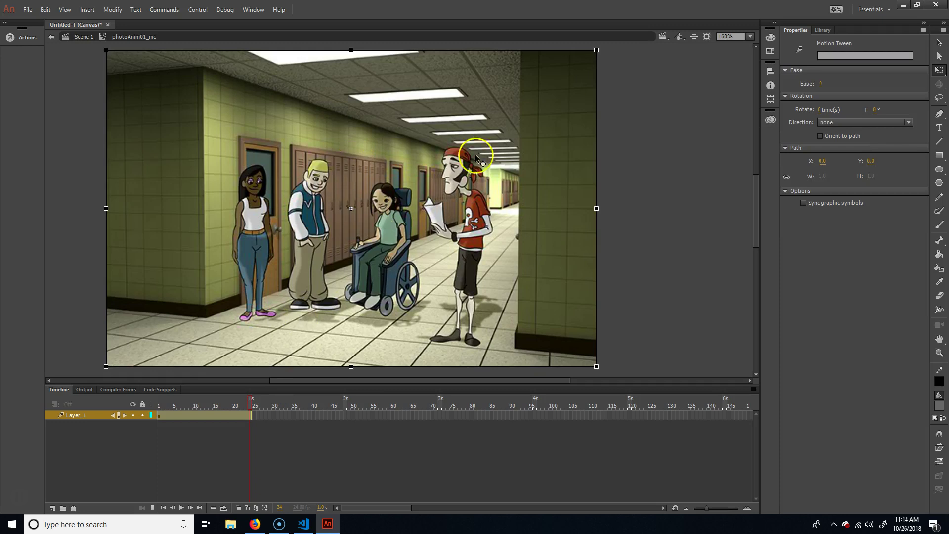
{"action": "left_click", "coordinate": [249, 416]}
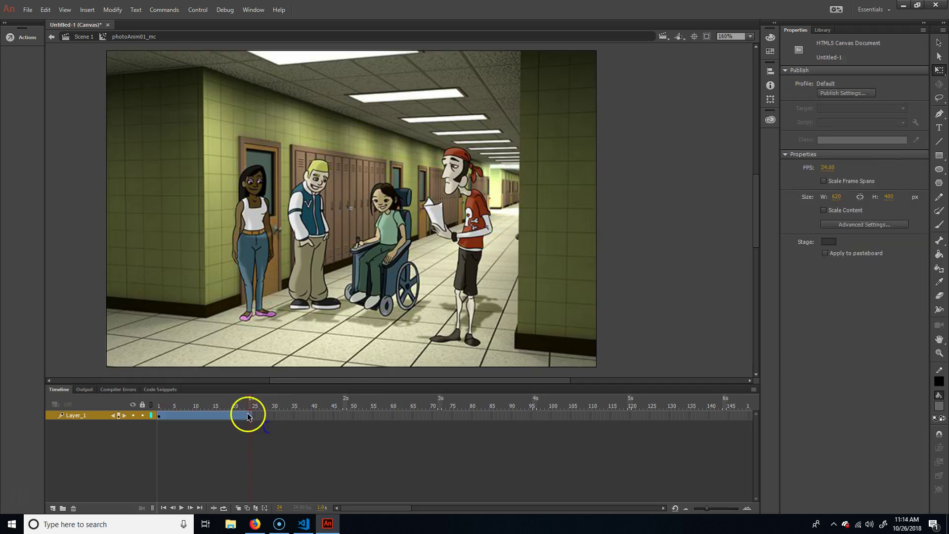
- Insert a keyframe for All properties at frame 24 of the tween span, then return to frame 1
{"action": "right_click", "coordinate": [250, 418]}
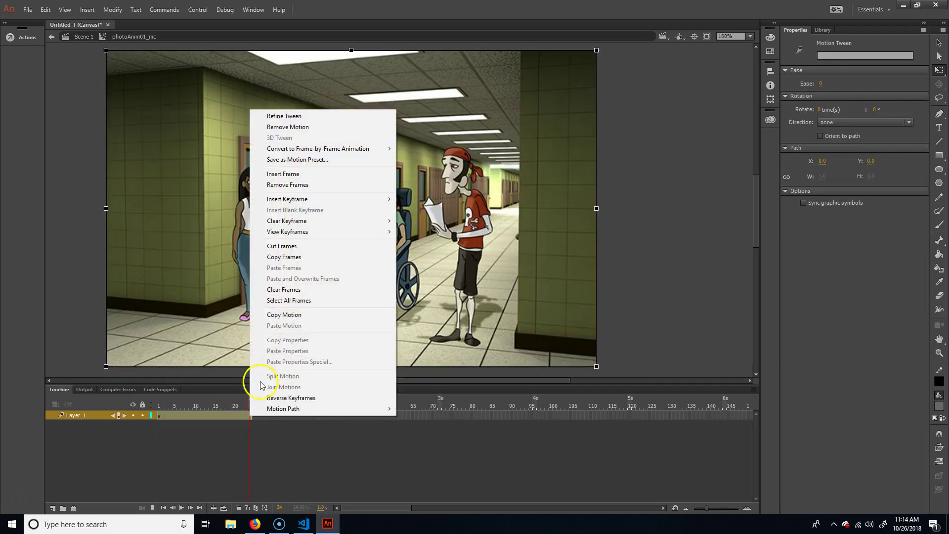
{"action": "left_click", "coordinate": [262, 438]}
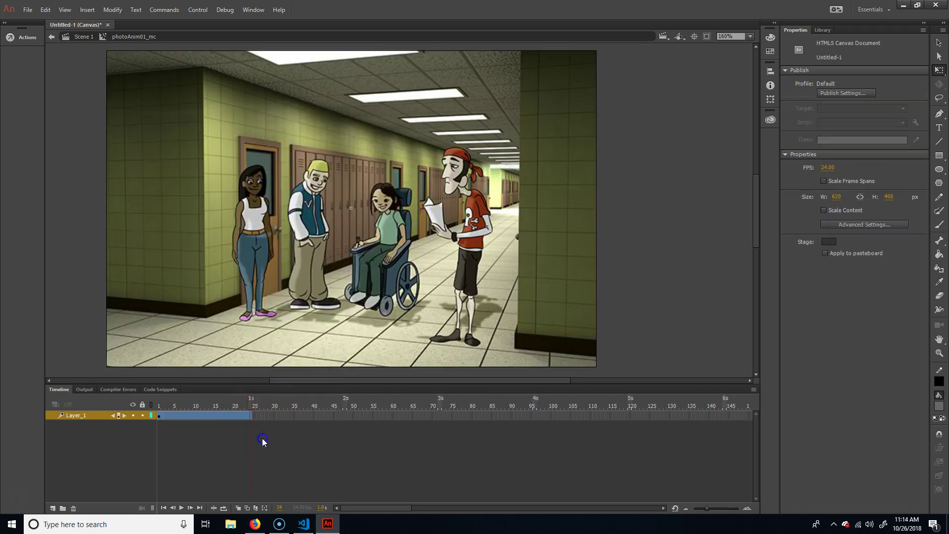
{"action": "right_click", "coordinate": [250, 415]}
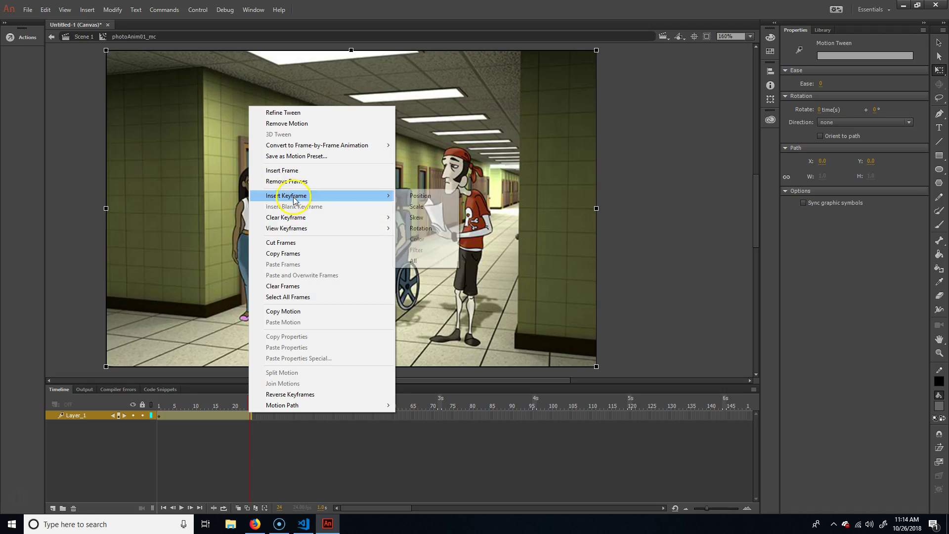
{"action": "mouse_move", "coordinate": [307, 198]}
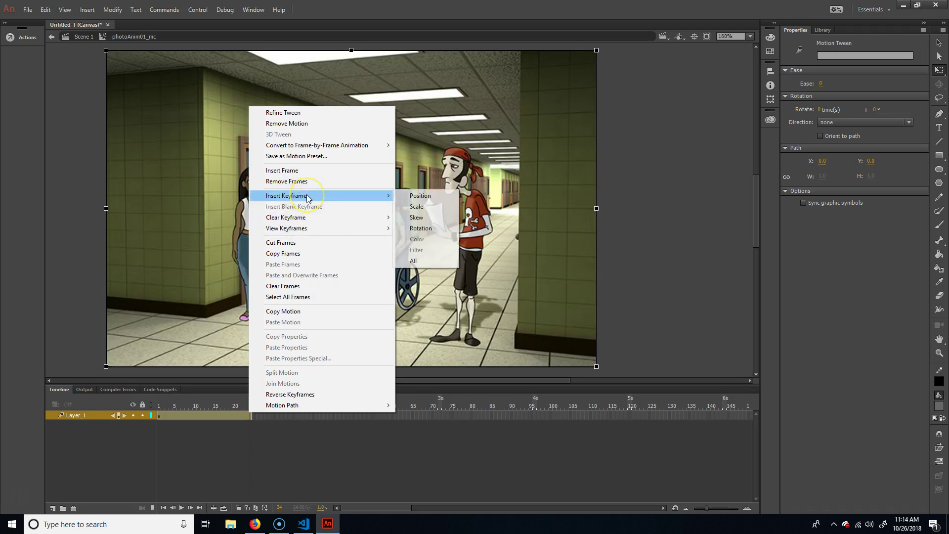
{"action": "left_click", "coordinate": [414, 261]}
{"action": "left_click", "coordinate": [247, 399]}
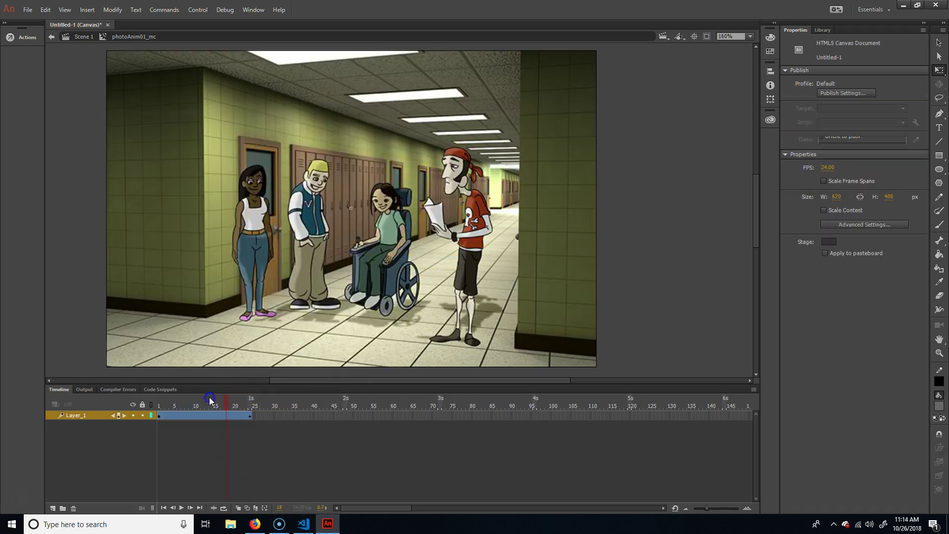
{"action": "left_click", "coordinate": [157, 416]}
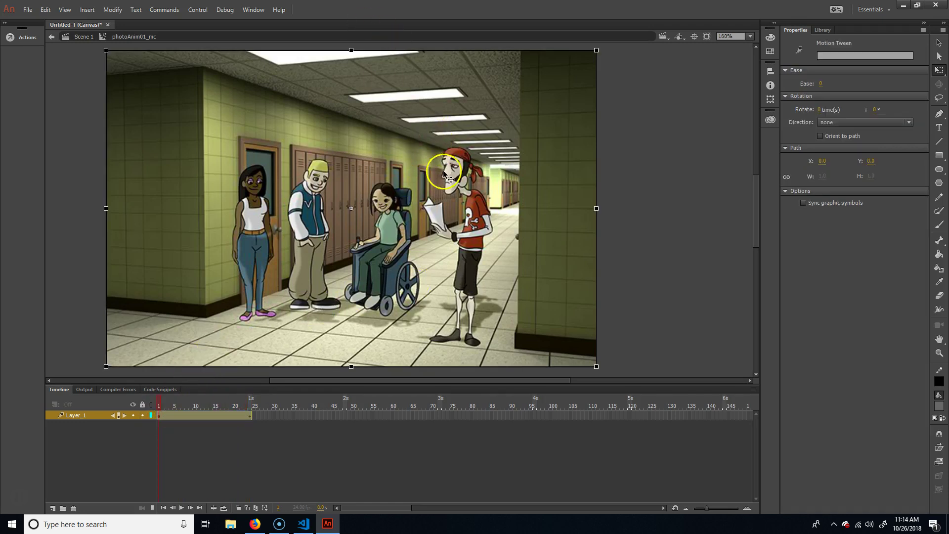
- At frame 1, drag the hallway photo below the stage and scrub to preview the slide-up
{"action": "scroll", "coordinate": [442, 184], "scroll_direction": "down", "scroll_amount": 3}
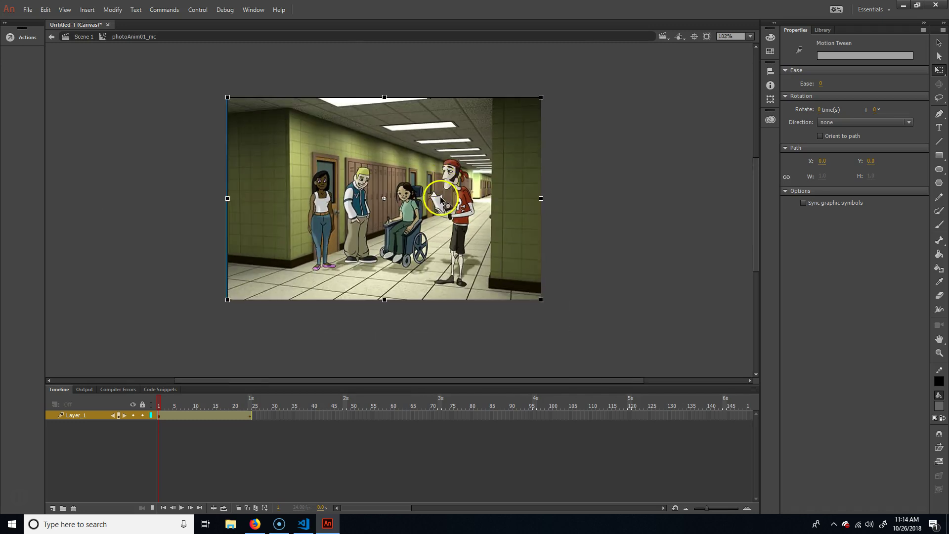
{"action": "left_click_drag", "start_coordinate": [438, 165], "coordinate": [450, 366]}
{"action": "mouse_move", "coordinate": [160, 413]}
{"action": "left_mouse_down"}
{"action": "mouse_move", "coordinate": [254, 414]}
{"action": "mouse_move", "coordinate": [149, 412]}
{"action": "mouse_move", "coordinate": [237, 406]}
{"action": "mouse_move", "coordinate": [159, 406]}
{"action": "left_mouse_up"}
- Return to Scene 1 at frame 1 and publish a browser test with Ctrl+Enter
{"action": "left_click", "coordinate": [83, 36]}
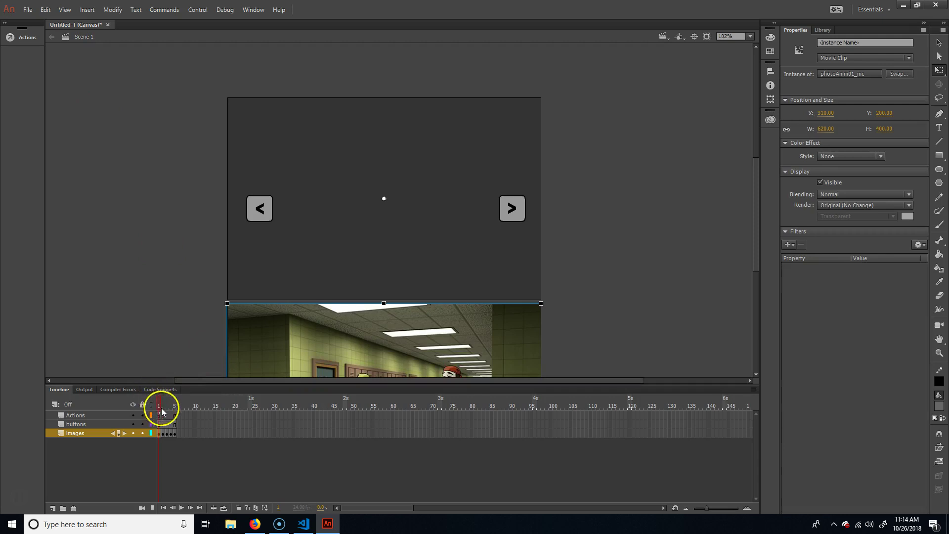
{"action": "mouse_move", "coordinate": [163, 408]}
{"action": "left_mouse_down"}
{"action": "mouse_move", "coordinate": [175, 403]}
{"action": "mouse_move", "coordinate": [148, 403]}
{"action": "left_mouse_up"}
{"action": "left_click", "coordinate": [329, 255]}
{"action": "key", "text": "ctrl+Return"}
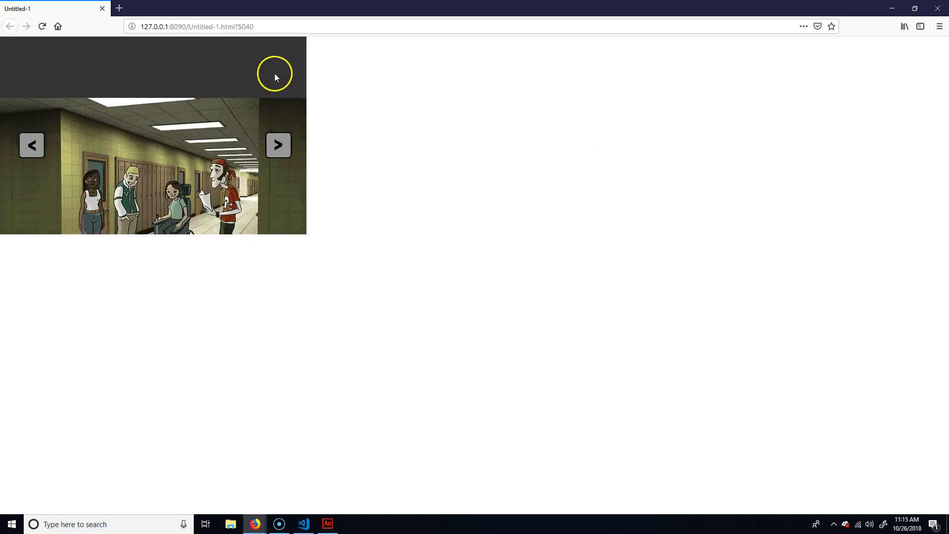
- Click the > button four times, past the cathedral slide, back to the hallway photo
{"action": "left_click", "coordinate": [278, 145]}
{"action": "left_click", "coordinate": [280, 144]}
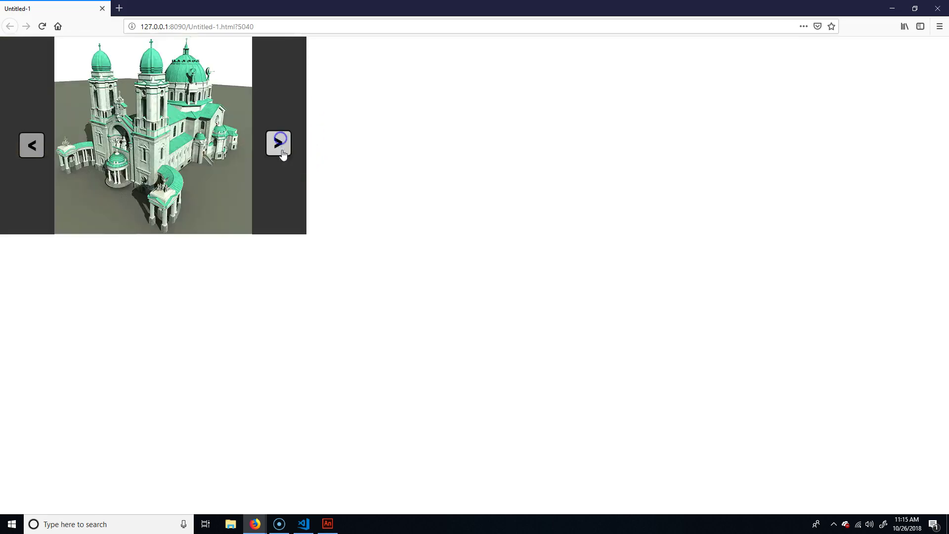
{"action": "left_click", "coordinate": [280, 144]}
{"action": "left_click", "coordinate": [281, 145]}
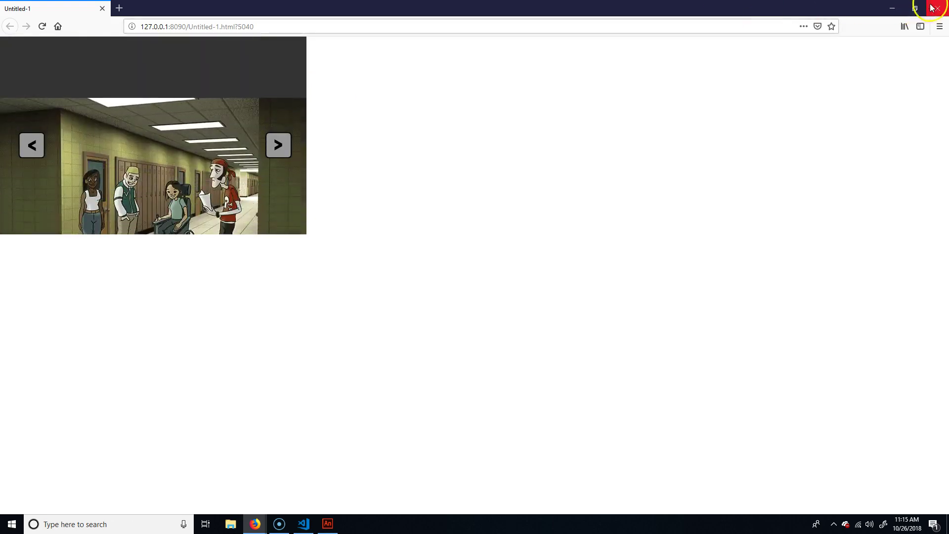
- Close Firefox, reopen photoAnim01_mc for editing and scrub its tween to check the slide-up
{"action": "left_click", "coordinate": [938, 7]}
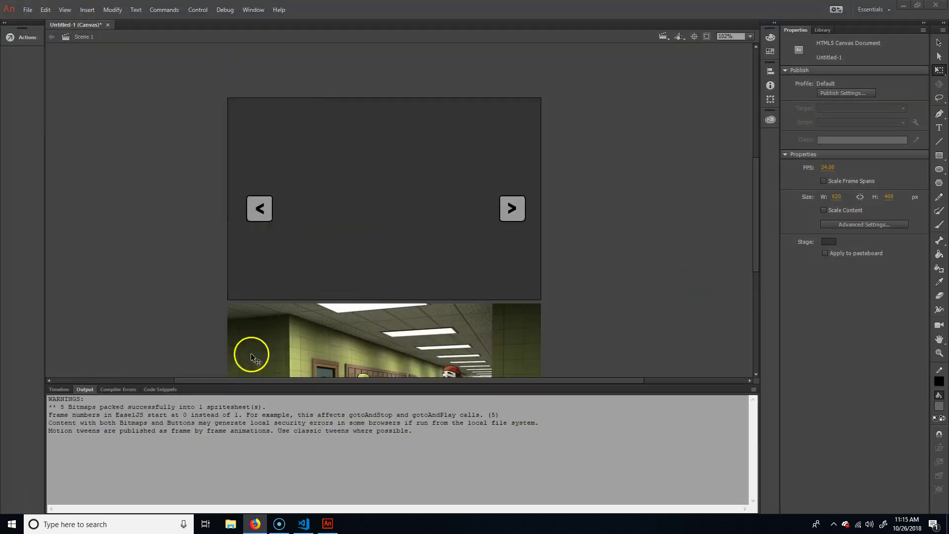
{"action": "left_click", "coordinate": [60, 389]}
{"action": "double_click", "coordinate": [320, 331]}
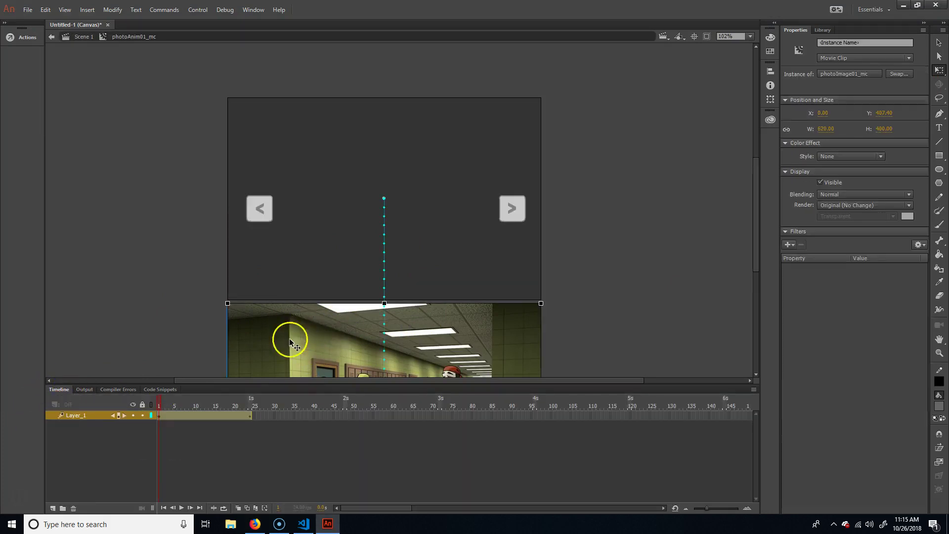
{"action": "left_click", "coordinate": [238, 406]}
{"action": "mouse_move", "coordinate": [238, 406]}
{"action": "left_mouse_down"}
{"action": "mouse_move", "coordinate": [165, 403]}
{"action": "mouse_move", "coordinate": [250, 403]}
{"action": "left_mouse_up"}
- Add a new layer above Layer_1 and name it Actions
{"action": "left_click", "coordinate": [144, 443]}
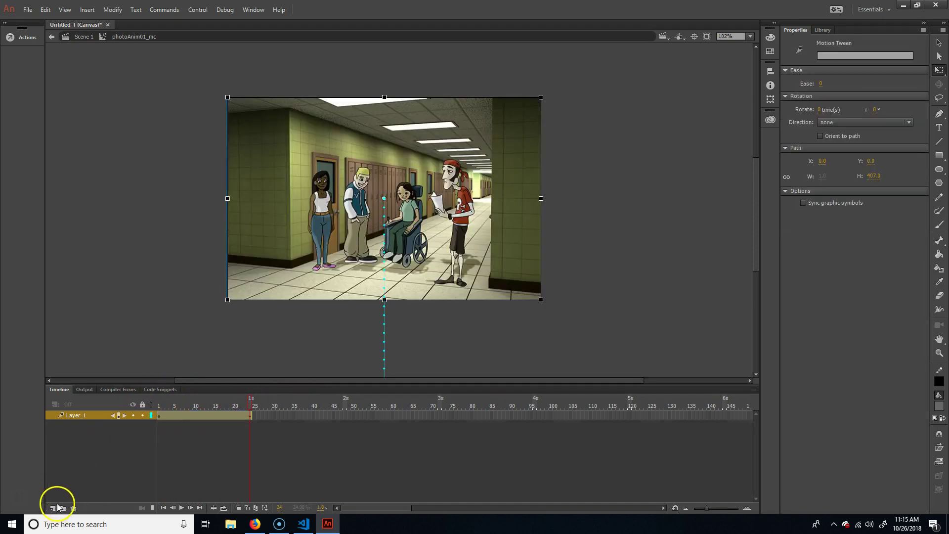
{"action": "left_click", "coordinate": [52, 508]}
{"action": "double_click", "coordinate": [77, 415]}
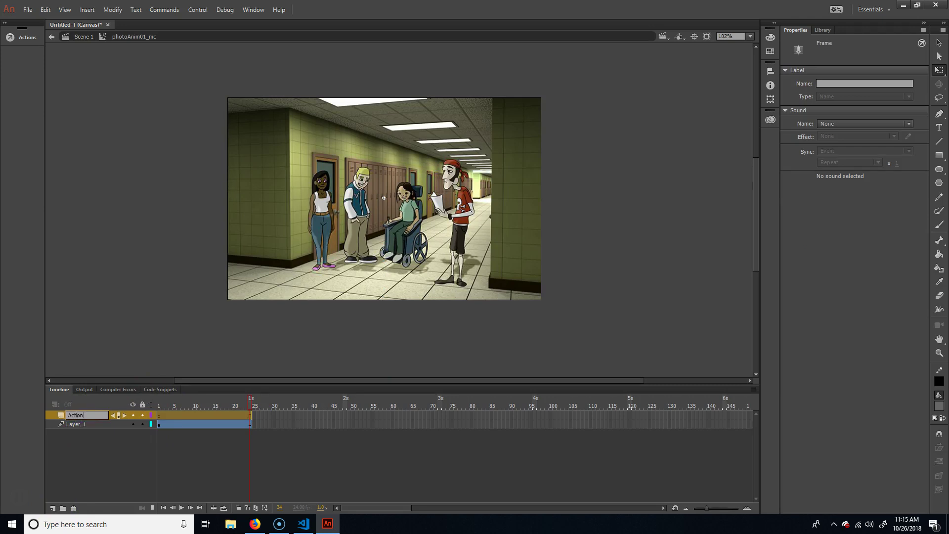
- Insert a keyframe at frame 24 on the Actions layer and select it
{"action": "left_click", "coordinate": [250, 423]}
{"action": "left_click", "coordinate": [250, 418]}
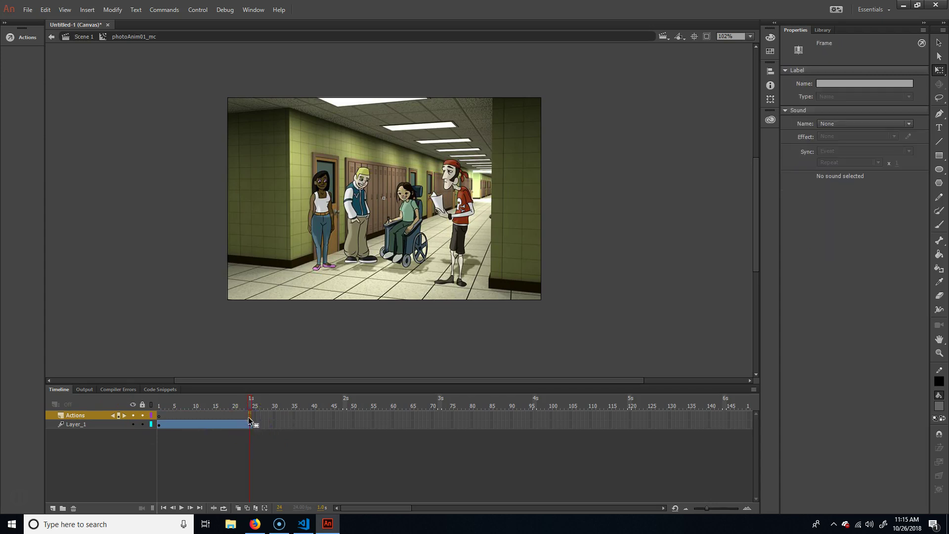
{"action": "left_click", "coordinate": [250, 421]}
{"action": "right_click", "coordinate": [251, 421]}
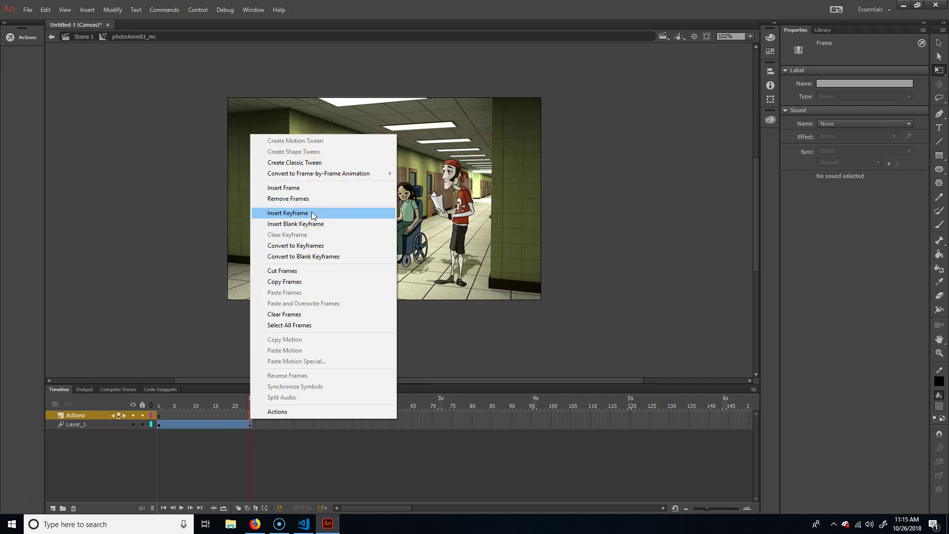
{"action": "left_click", "coordinate": [288, 213]}
{"action": "left_click", "coordinate": [262, 419]}
{"action": "left_click", "coordinate": [258, 404]}
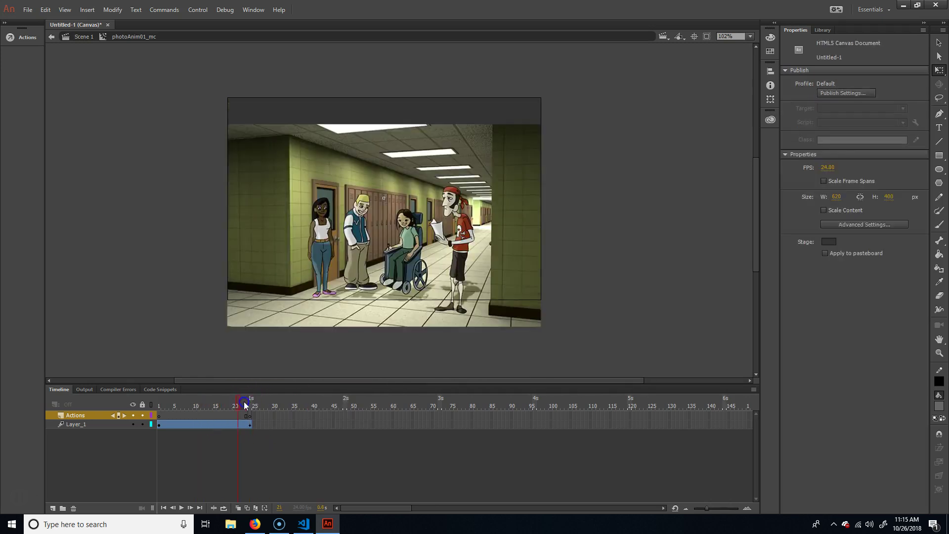
{"action": "left_click", "coordinate": [251, 419]}
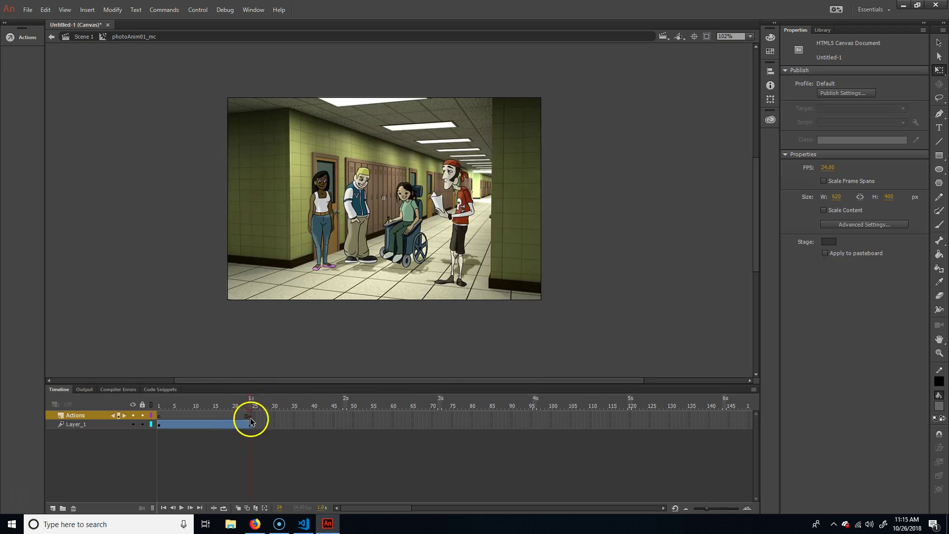
{"action": "left_click", "coordinate": [251, 418]}
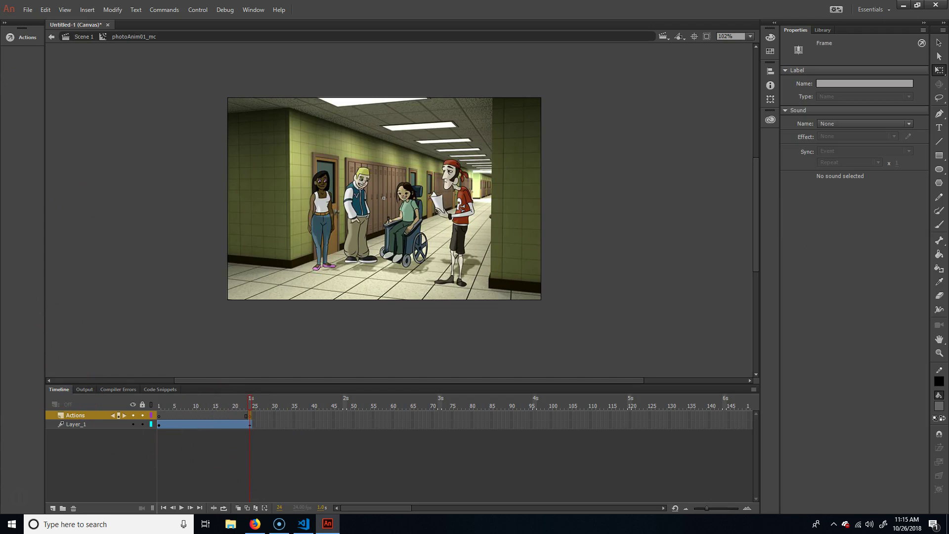
- Add the Stop at this Frame snippet, delete its comment lines leaving this.stop();, and close Actions
{"action": "left_click", "coordinate": [26, 48]}
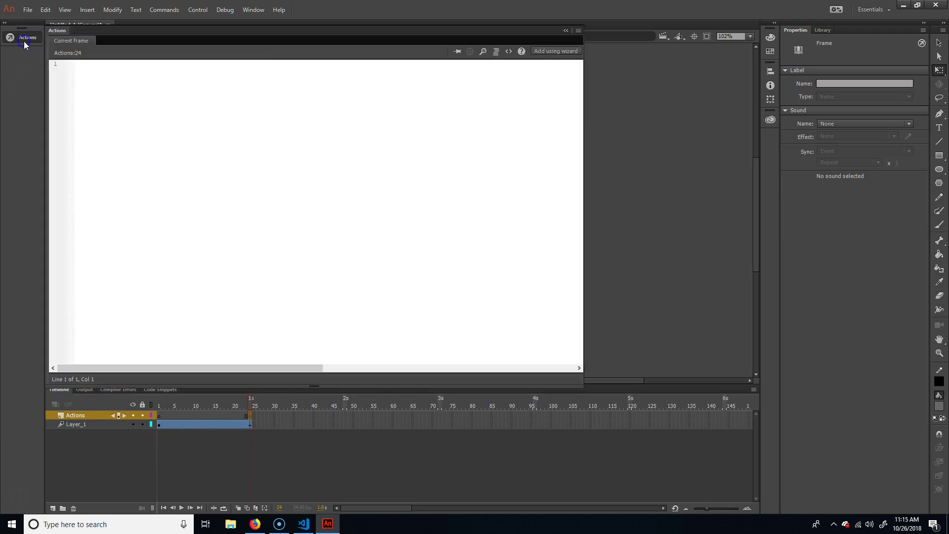
{"action": "left_click", "coordinate": [509, 52]}
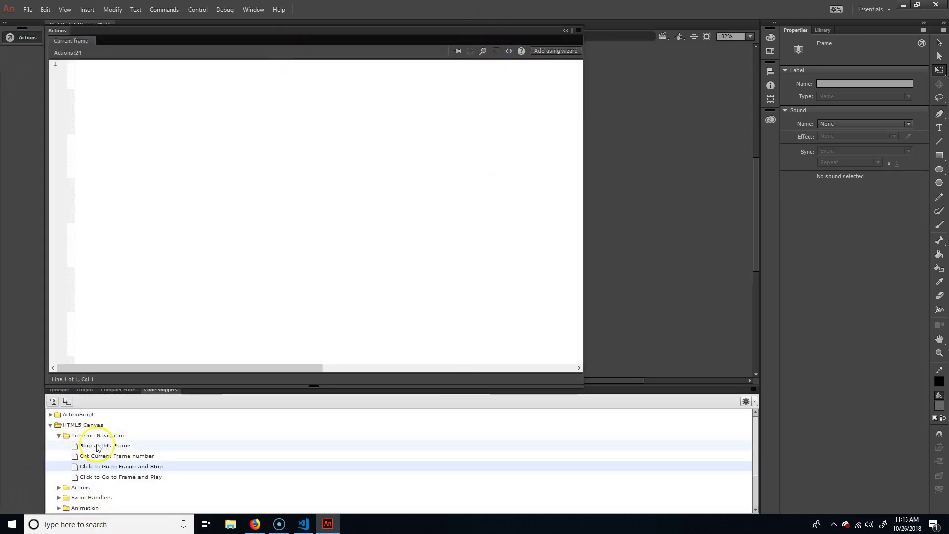
{"action": "left_click", "coordinate": [99, 448]}
{"action": "double_click", "coordinate": [81, 448]}
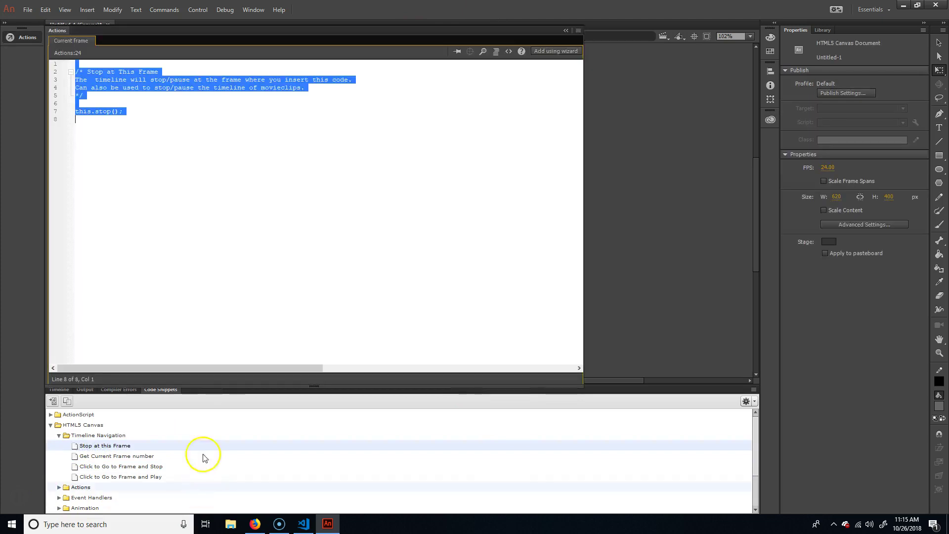
{"action": "left_click", "coordinate": [180, 134]}
{"action": "left_click_drag", "start_coordinate": [102, 106], "coordinate": [57, 76]}
{"action": "key", "text": "BackSpace"}
{"action": "key", "text": "Delete"}
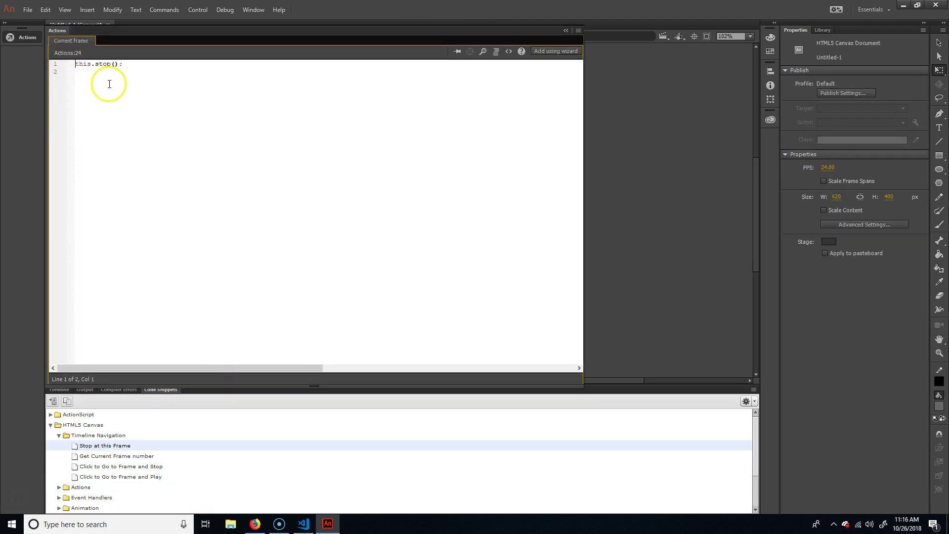
{"action": "left_click", "coordinate": [566, 31]}
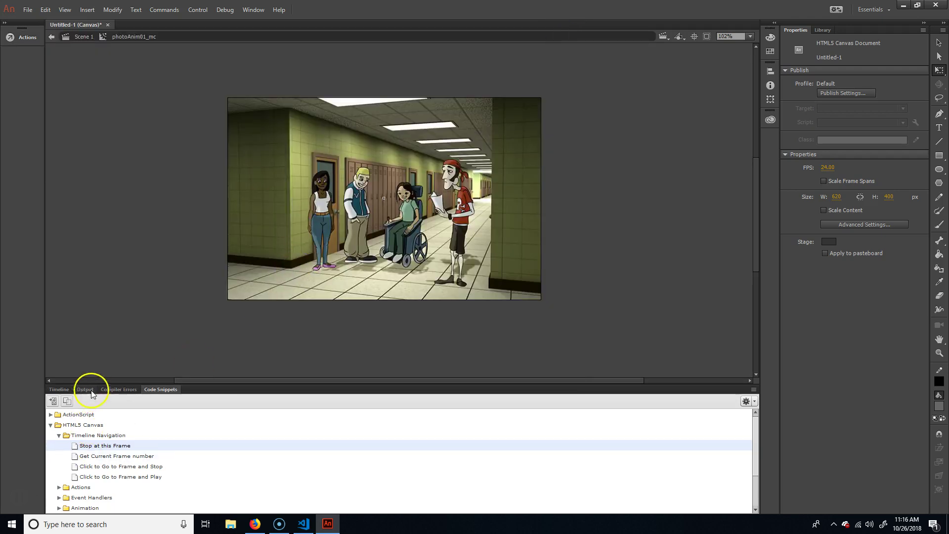
- Scrub the tween from frame 1 to preview the slide-up, then select Actions frame 24
{"action": "left_click", "coordinate": [58, 390]}
{"action": "key", "text": "Return"}
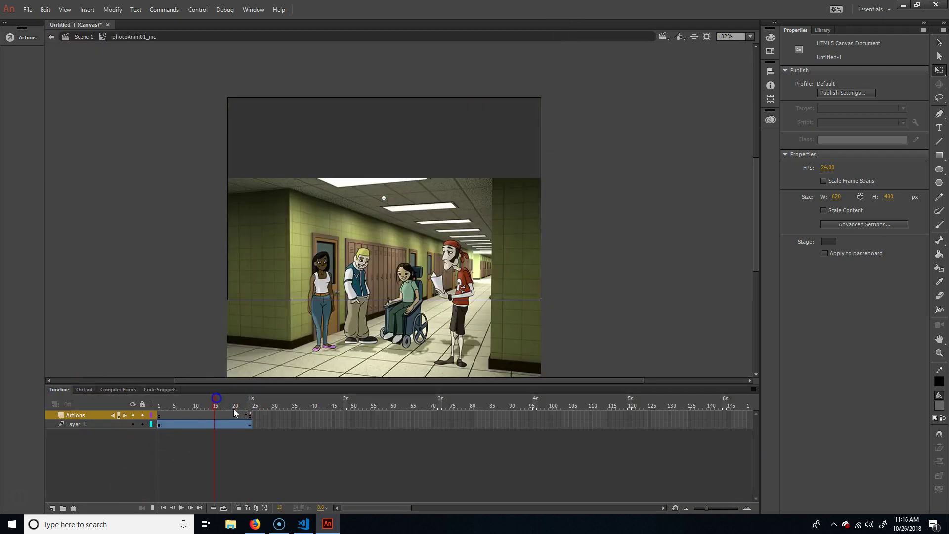
{"action": "left_click", "coordinate": [155, 400]}
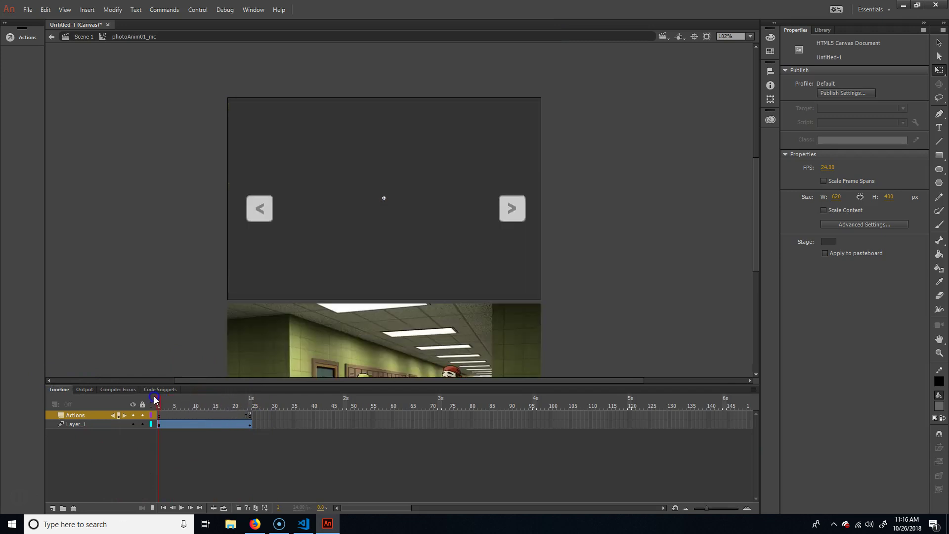
{"action": "left_click_drag", "start_coordinate": [169, 401], "coordinate": [252, 424]}
{"action": "left_click", "coordinate": [250, 415]}
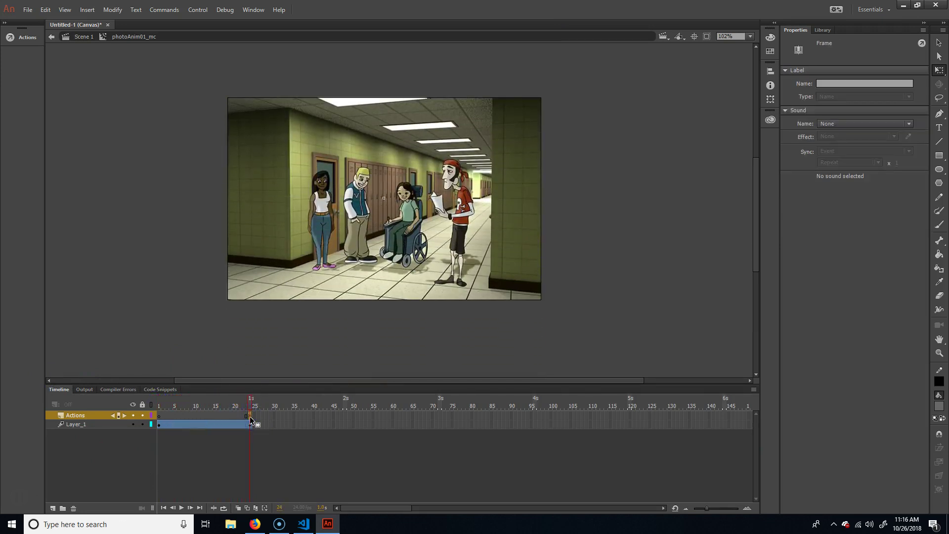
- Republish the slider and page through every Firefox slide until the hallway photo returns
{"action": "key", "text": "ctrl+Return"}
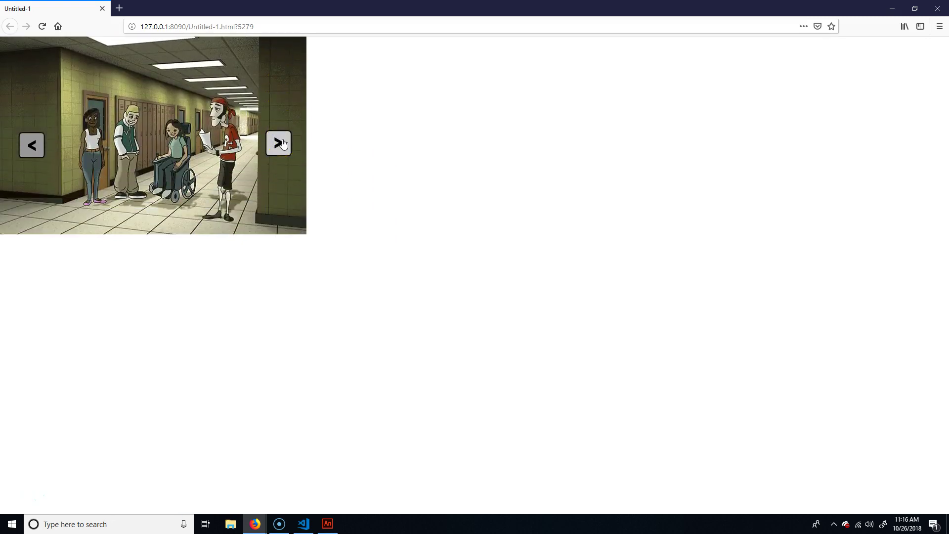
{"action": "left_click", "coordinate": [282, 144]}
{"action": "left_click", "coordinate": [281, 143]}
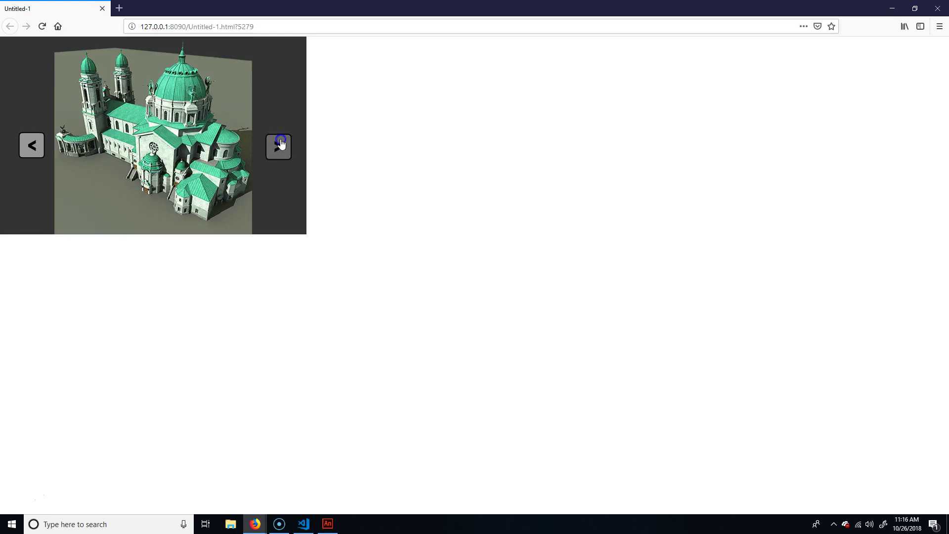
{"action": "left_click", "coordinate": [281, 143]}
{"action": "left_click", "coordinate": [281, 143]}
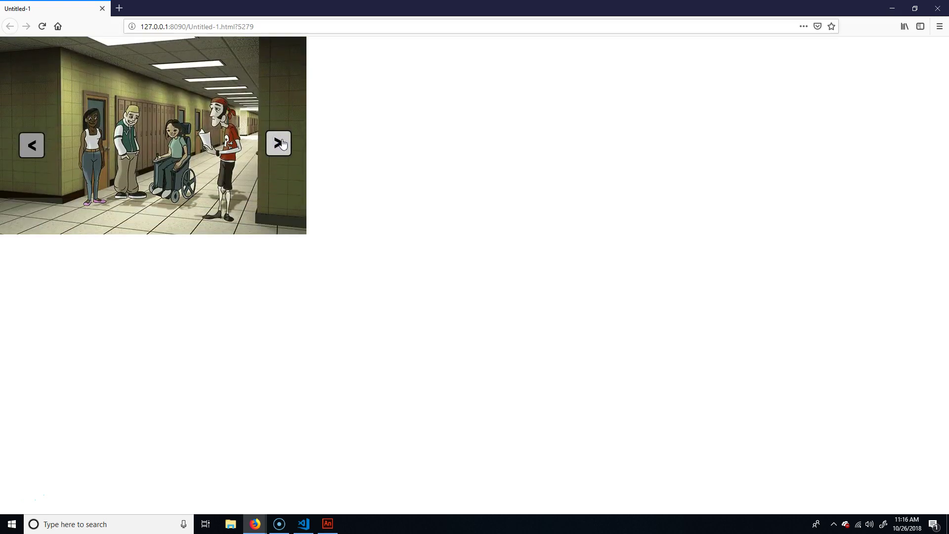
{"action": "left_click", "coordinate": [291, 152]}
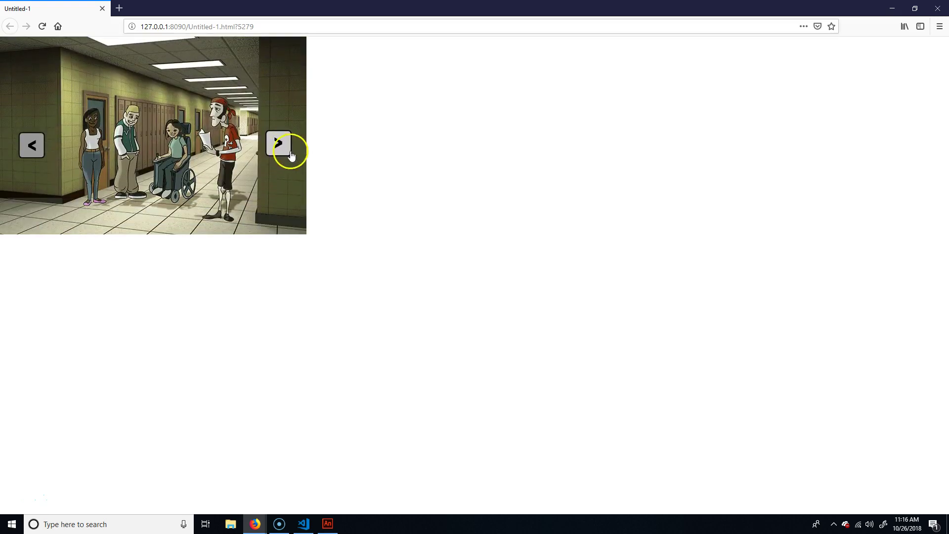
- Close the Firefox preview and go to frame 2 of Scene 1's main timeline
{"action": "left_click", "coordinate": [944, 10]}
{"action": "left_click", "coordinate": [60, 389]}
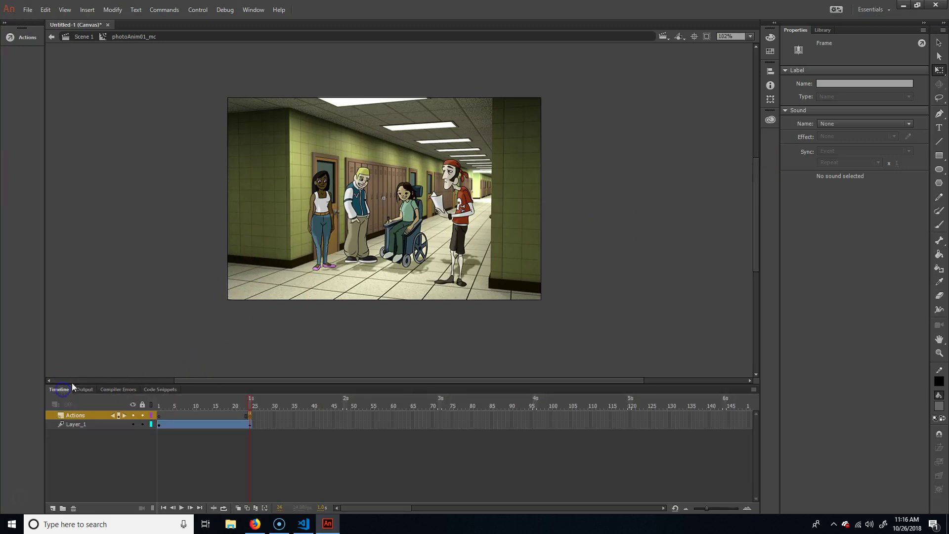
{"action": "left_click", "coordinate": [82, 37]}
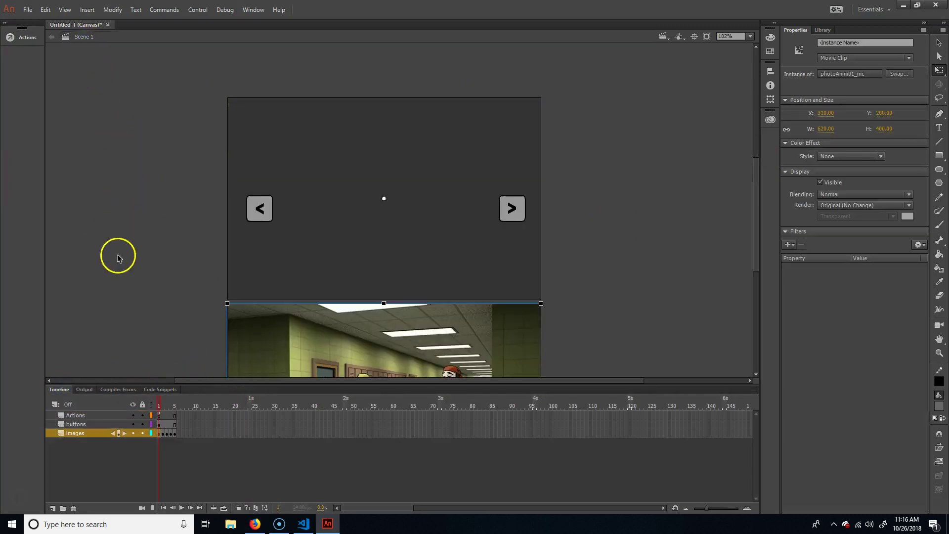
{"action": "left_click", "coordinate": [163, 404]}
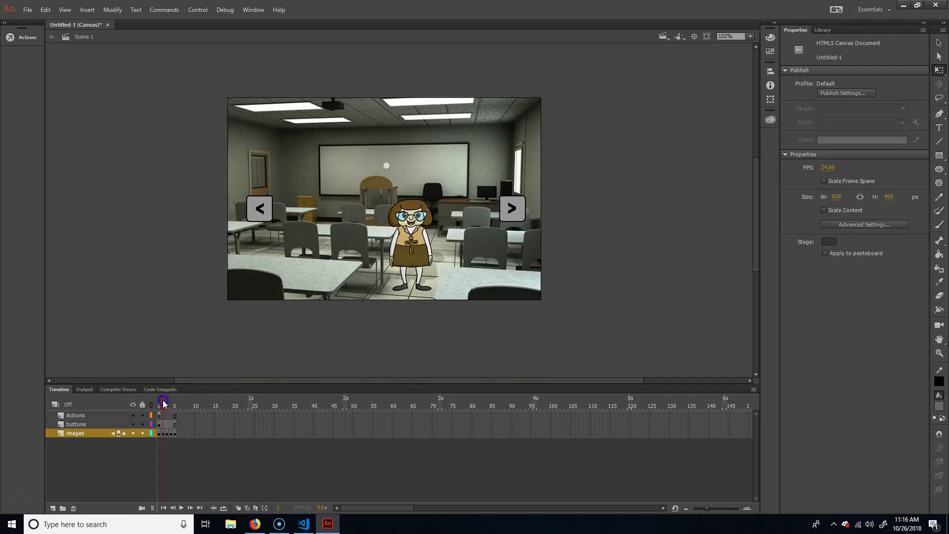
- Convert the classroom photo into a movie clip named photoAnim02_mc
{"action": "left_click", "coordinate": [507, 193]}
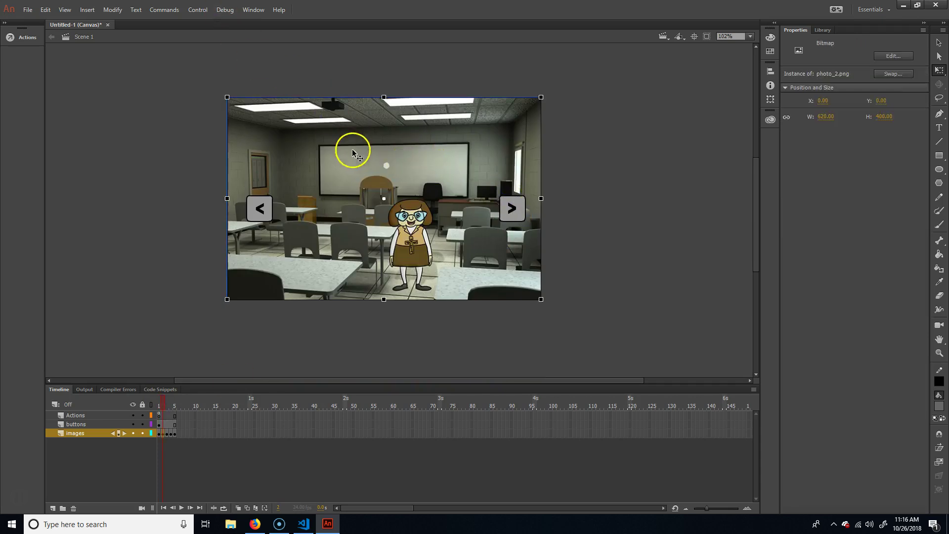
{"action": "left_click", "coordinate": [112, 9]}
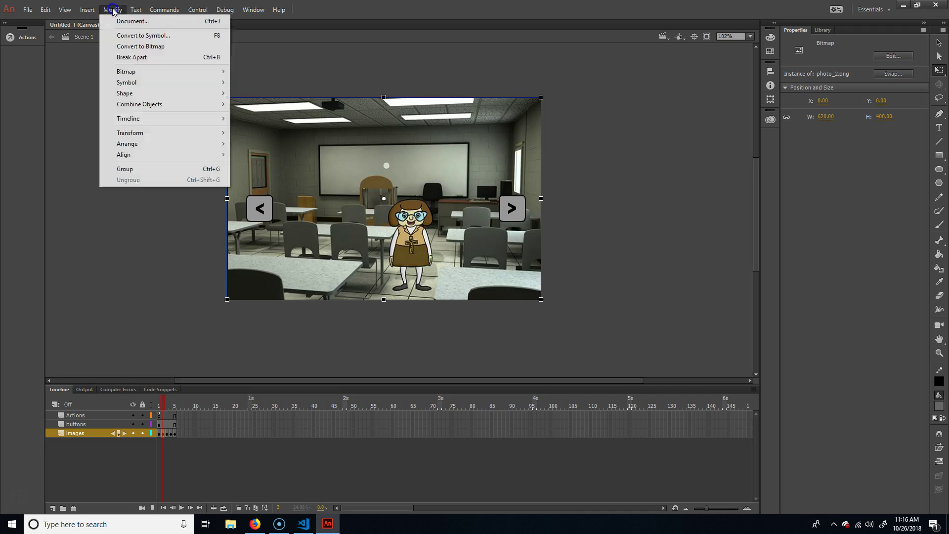
{"action": "left_click", "coordinate": [137, 35]}
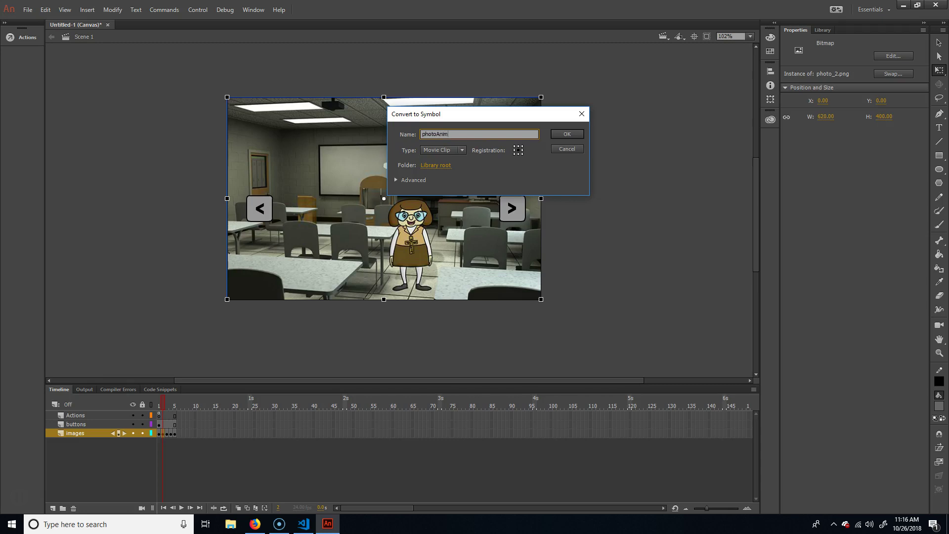
{"action": "key", "text": "Return"}
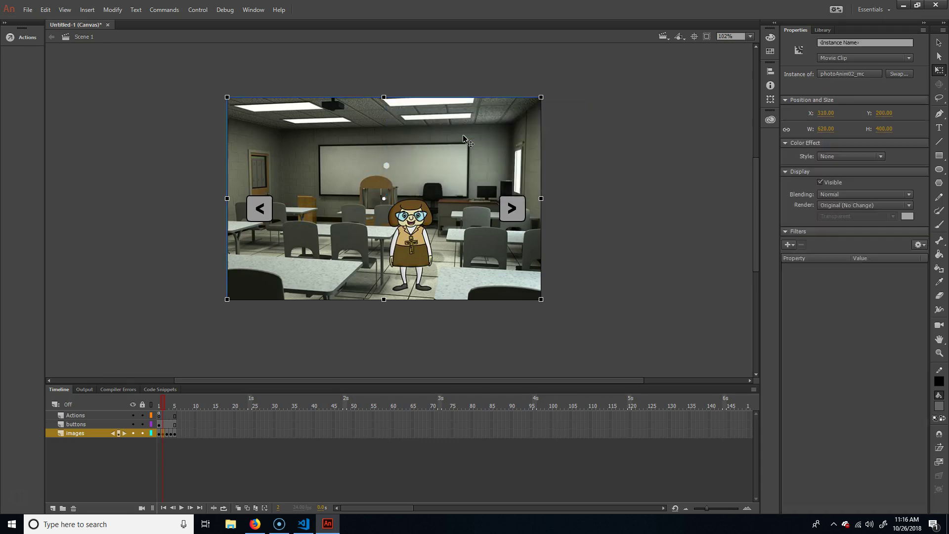
- Inside photoAnim02_mc, convert the classroom bitmap into a movie clip named photoImage02_mc
{"action": "double_click", "coordinate": [511, 144]}
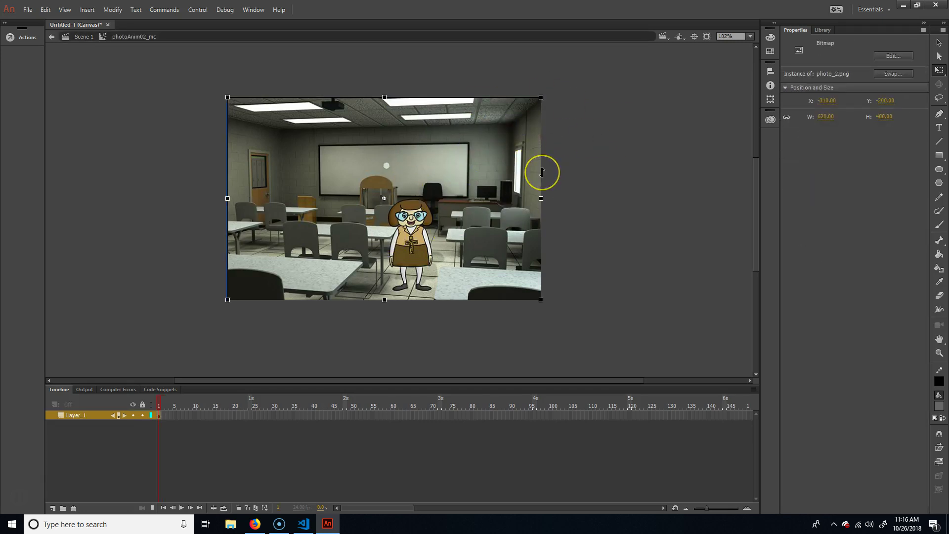
{"action": "key", "text": "F8"}
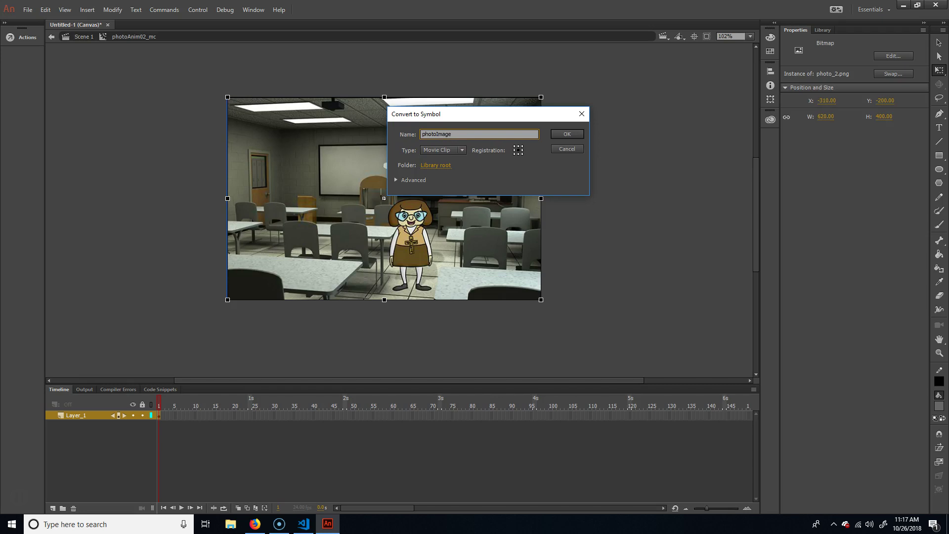
{"action": "key", "text": "Return"}
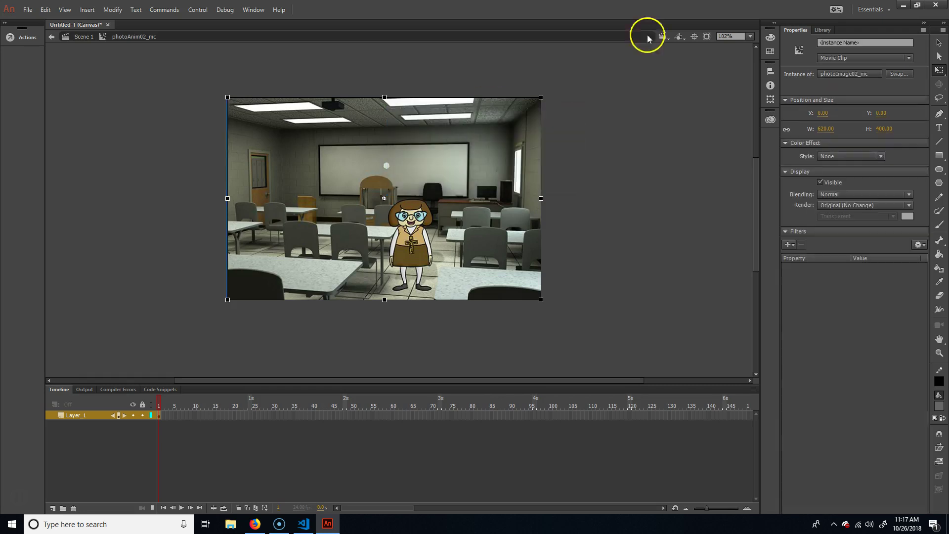
- Extend Layer_1 out to frame 24 with Insert Frame
{"action": "left_click", "coordinate": [250, 416]}
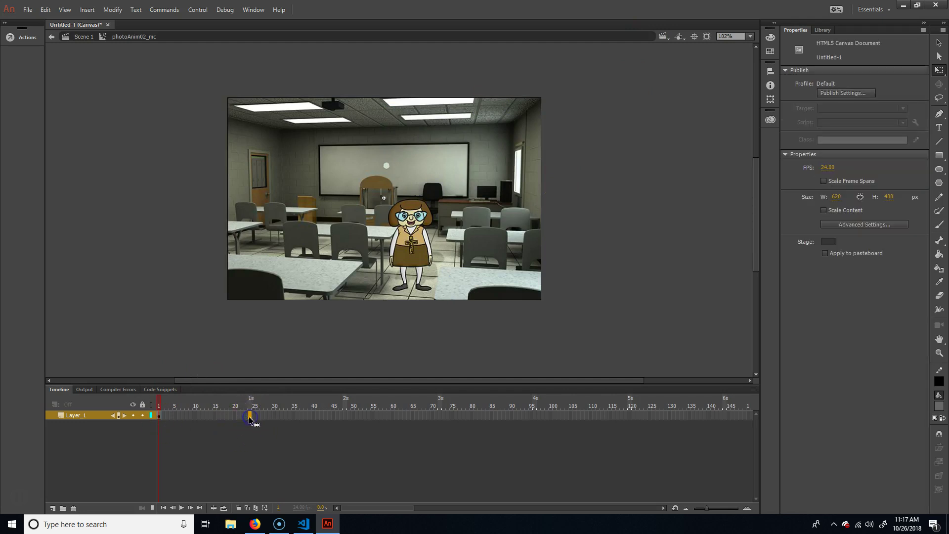
{"action": "right_click", "coordinate": [249, 417]}
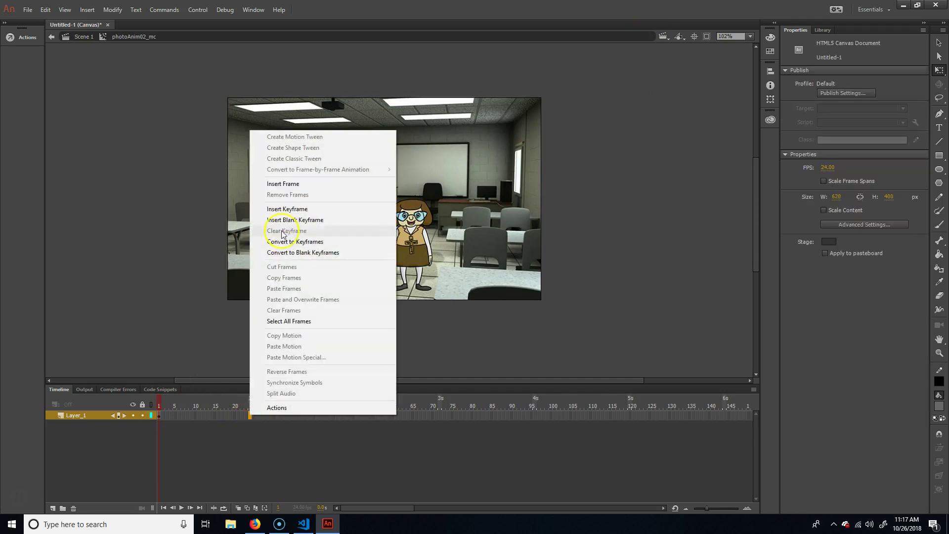
{"action": "left_click", "coordinate": [304, 186]}
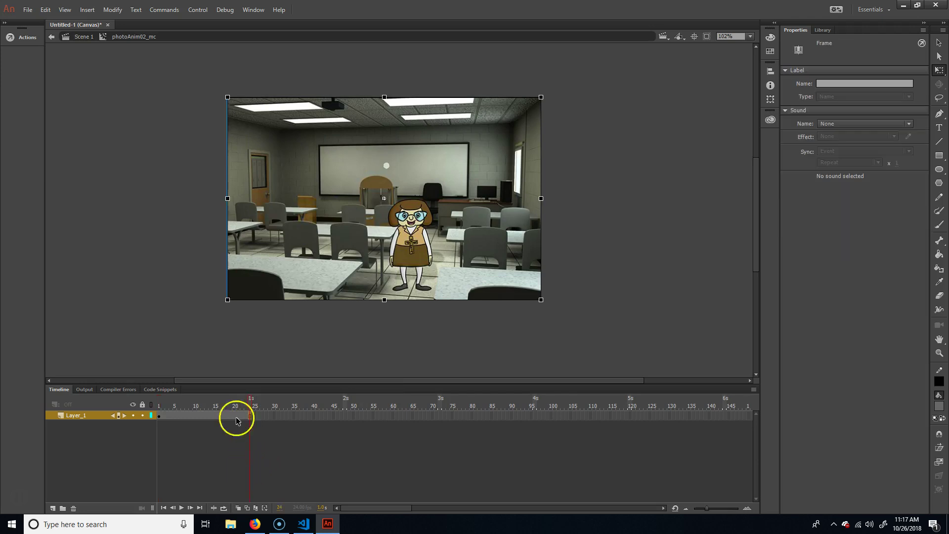
- Create a motion tween across photoImage02_mc's 24 frames and rewind to frame 1
{"action": "left_click", "coordinate": [215, 415]}
{"action": "right_click", "coordinate": [202, 420]}
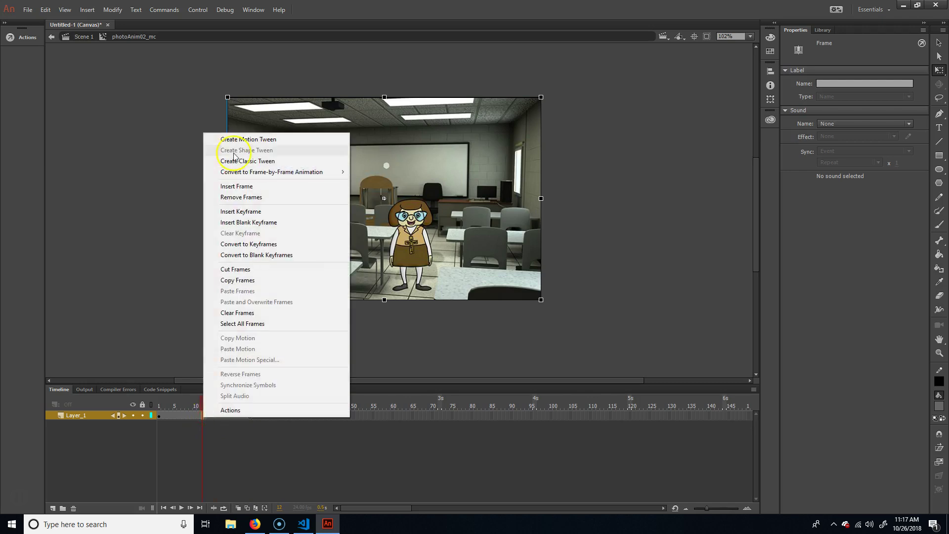
{"action": "left_click", "coordinate": [247, 139]}
{"action": "left_click", "coordinate": [191, 405]}
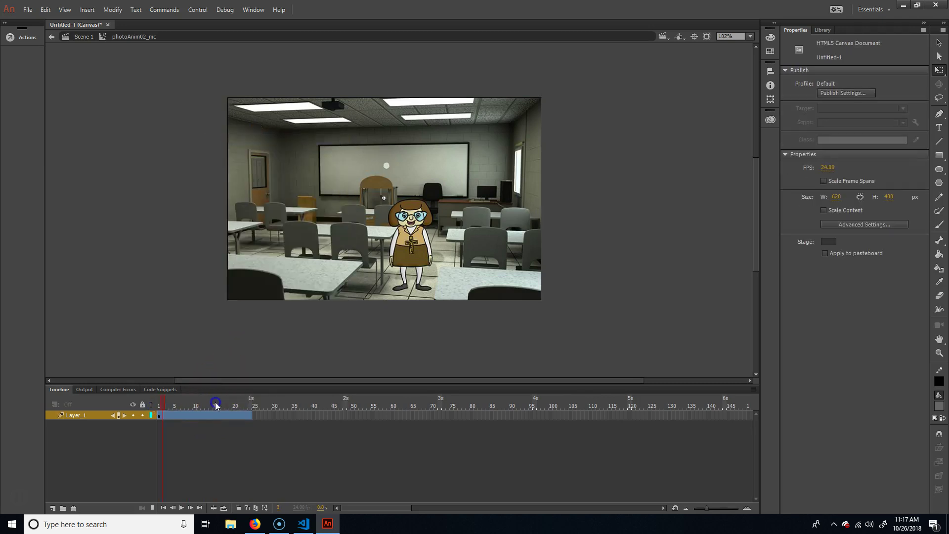
{"action": "left_click", "coordinate": [169, 414]}
{"action": "left_click_drag", "start_coordinate": [196, 410], "coordinate": [133, 420]}
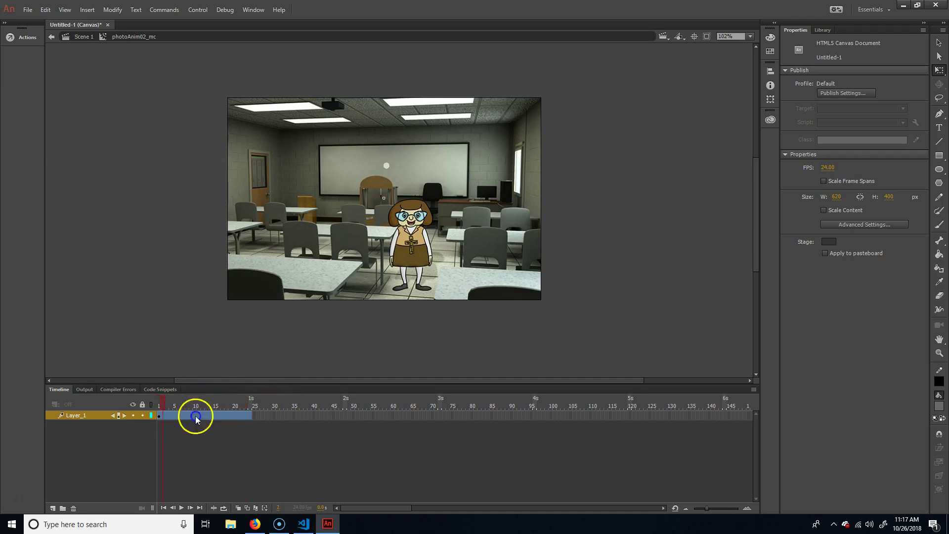
- At frame 24, give the photo clip an Alpha colour effect set to 100%
{"action": "left_click", "coordinate": [251, 415]}
{"action": "left_click", "coordinate": [525, 183]}
{"action": "left_click", "coordinate": [616, 163]}
{"action": "left_click", "coordinate": [509, 168]}
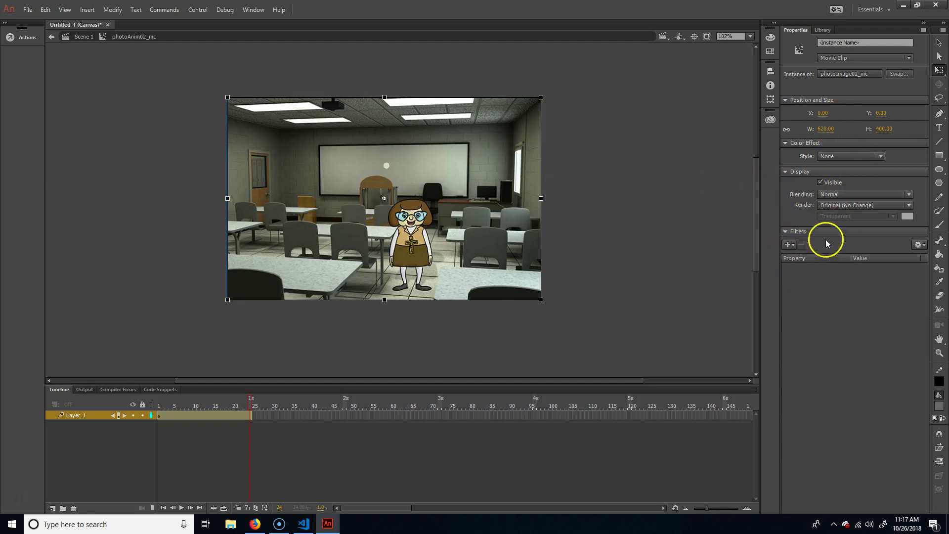
{"action": "left_click", "coordinate": [848, 156]}
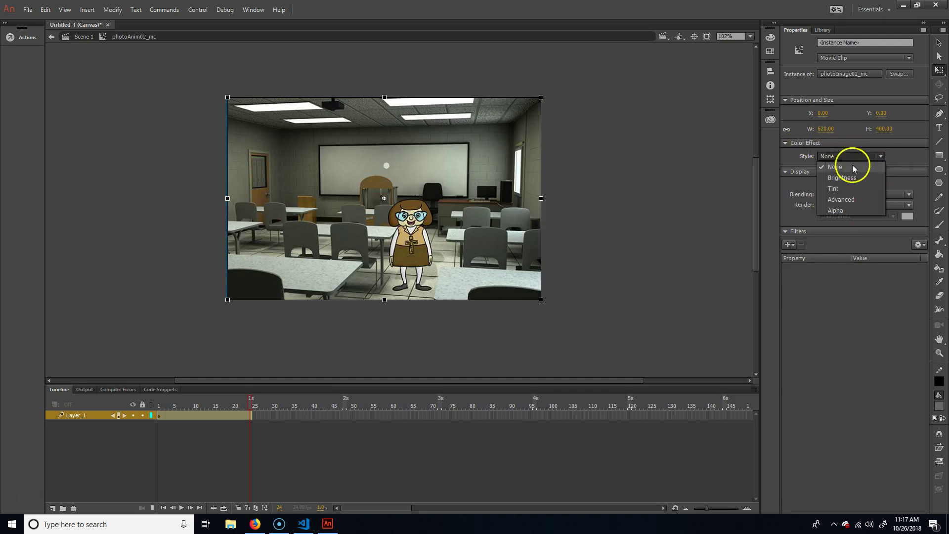
{"action": "left_click", "coordinate": [847, 209]}
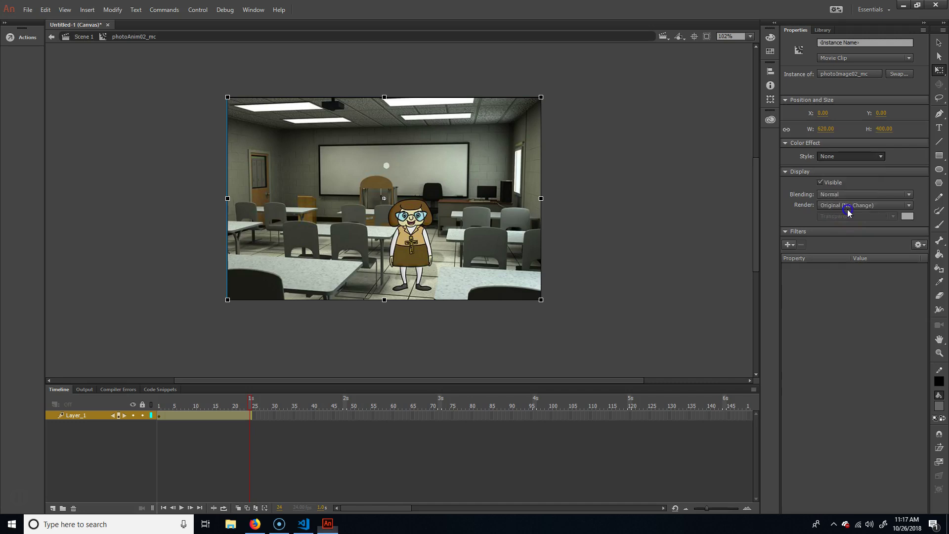
{"action": "left_click_drag", "start_coordinate": [823, 172], "coordinate": [900, 172]}
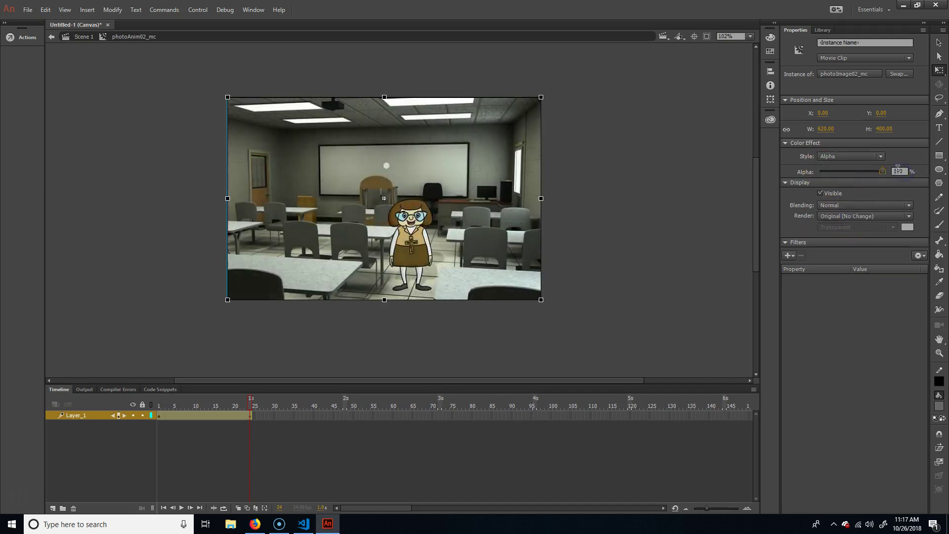
{"action": "left_click", "coordinate": [911, 174]}
{"action": "left_click", "coordinate": [236, 403]}
- Set the classroom photo's Alpha to 0% at frame 1, then scrub to preview the fade-in
{"action": "left_click", "coordinate": [126, 402]}
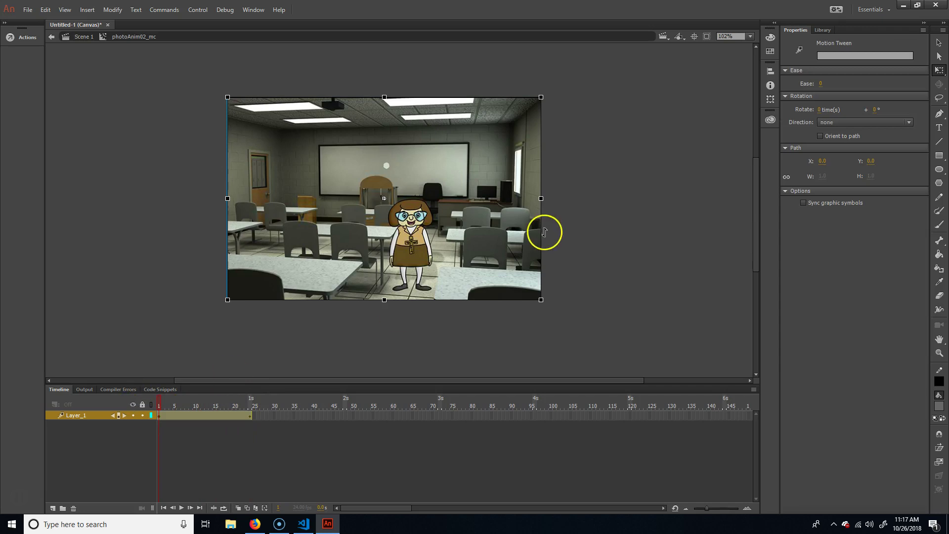
{"action": "left_click", "coordinate": [483, 168]}
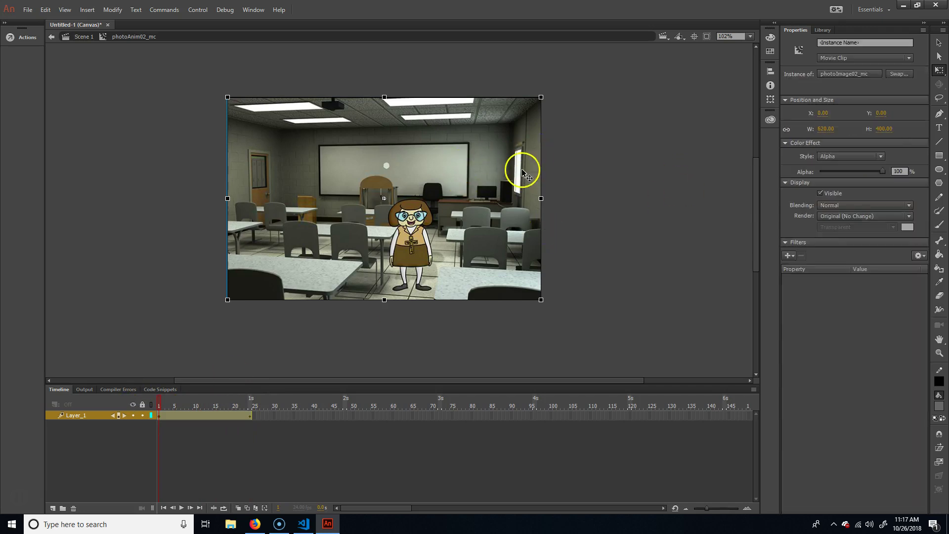
{"action": "left_click", "coordinate": [636, 233]}
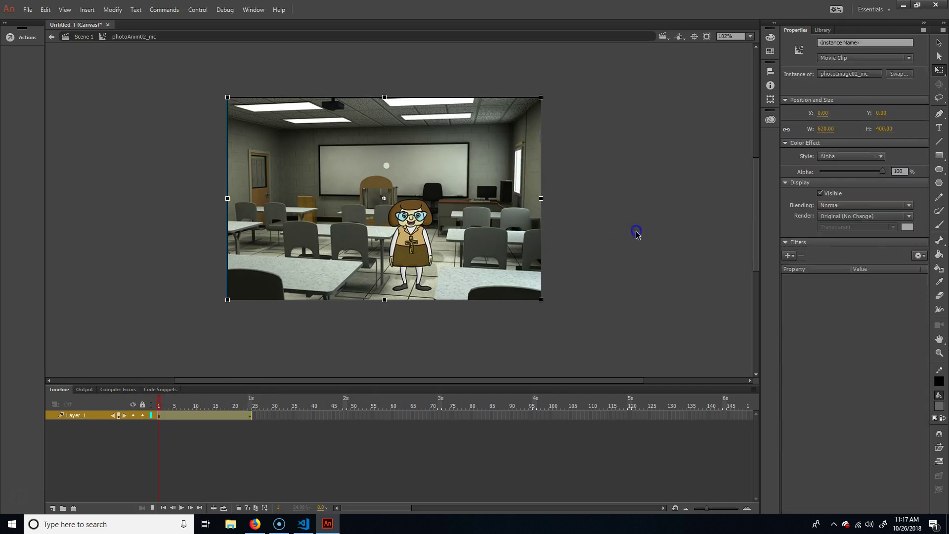
{"action": "left_click", "coordinate": [163, 404]}
{"action": "left_click", "coordinate": [518, 192]}
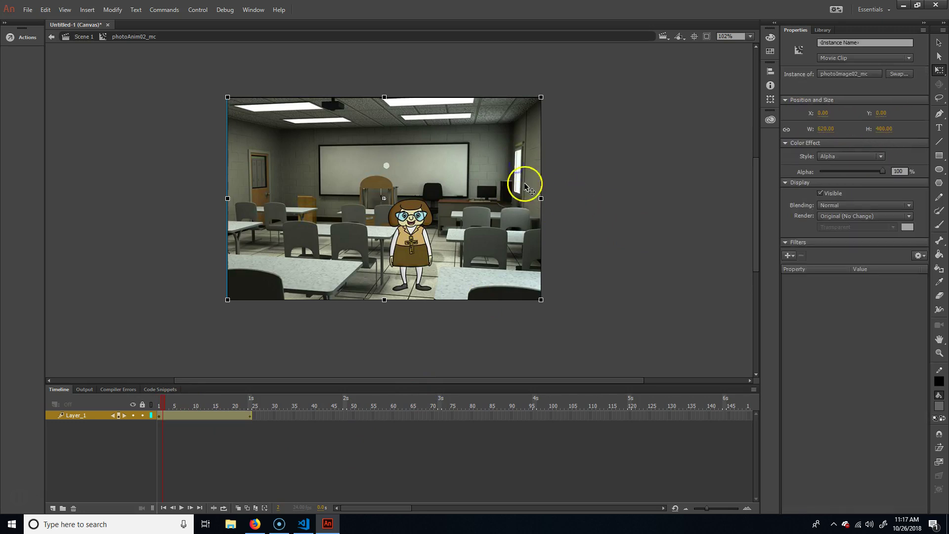
{"action": "left_click", "coordinate": [164, 404]}
{"action": "left_click", "coordinate": [159, 405]}
{"action": "left_click", "coordinate": [492, 136]}
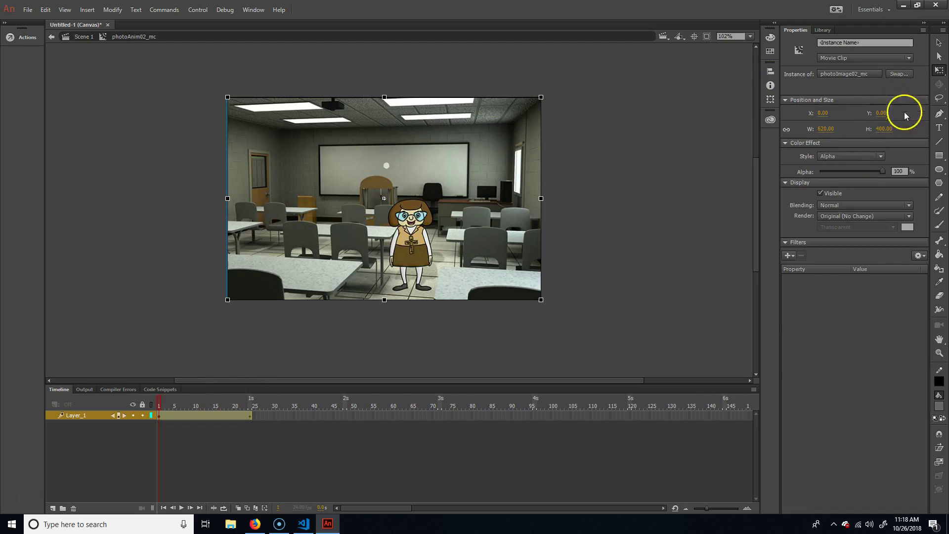
{"action": "left_click_drag", "start_coordinate": [882, 171], "coordinate": [776, 177]}
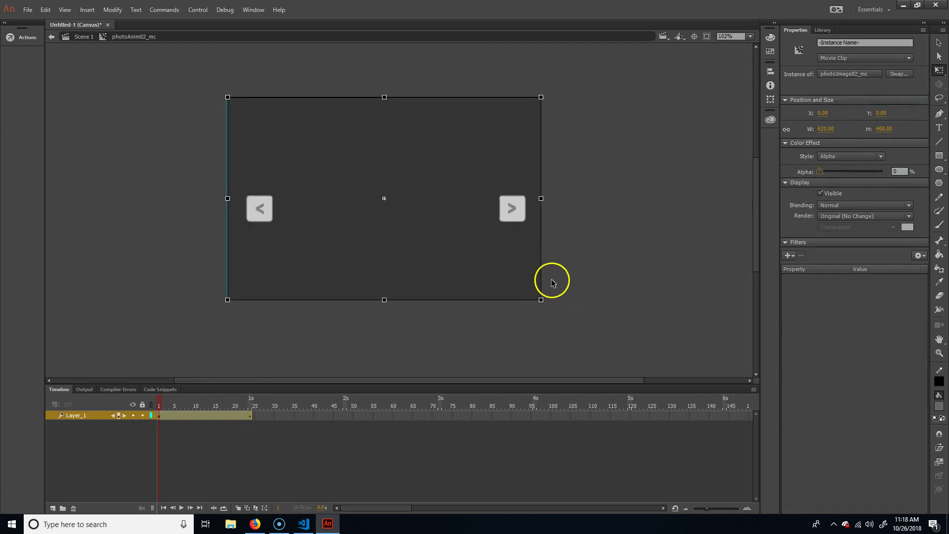
{"action": "left_click_drag", "start_coordinate": [160, 403], "coordinate": [250, 404]}
- Check the photo's Alpha and Filters settings at frame 24, then go back to Scene 1
{"action": "left_click", "coordinate": [229, 195]}
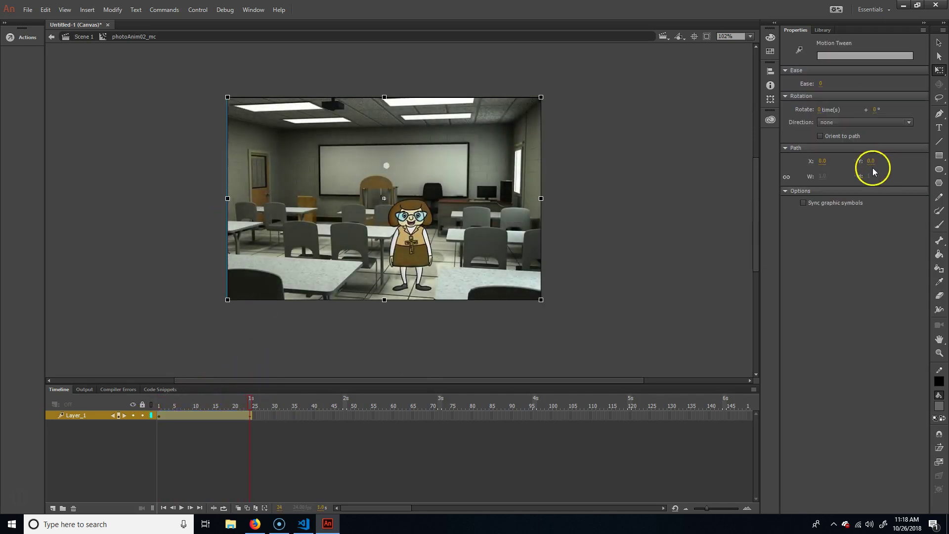
{"action": "left_click", "coordinate": [474, 208]}
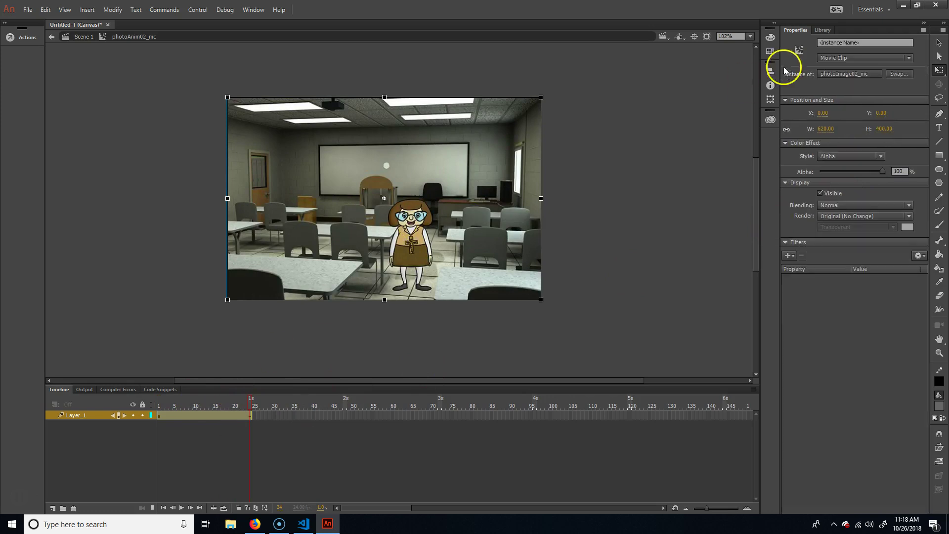
{"action": "left_click", "coordinate": [885, 157]}
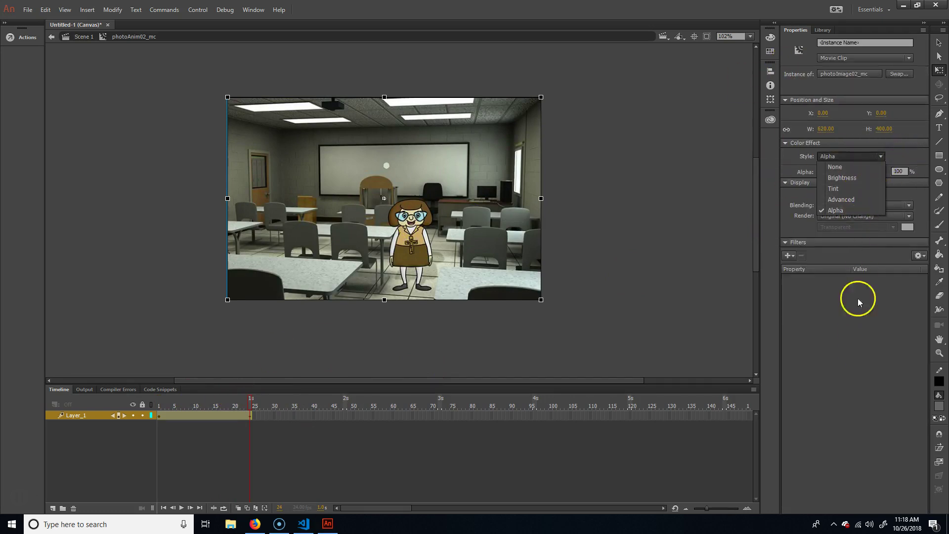
{"action": "left_click", "coordinate": [843, 363]}
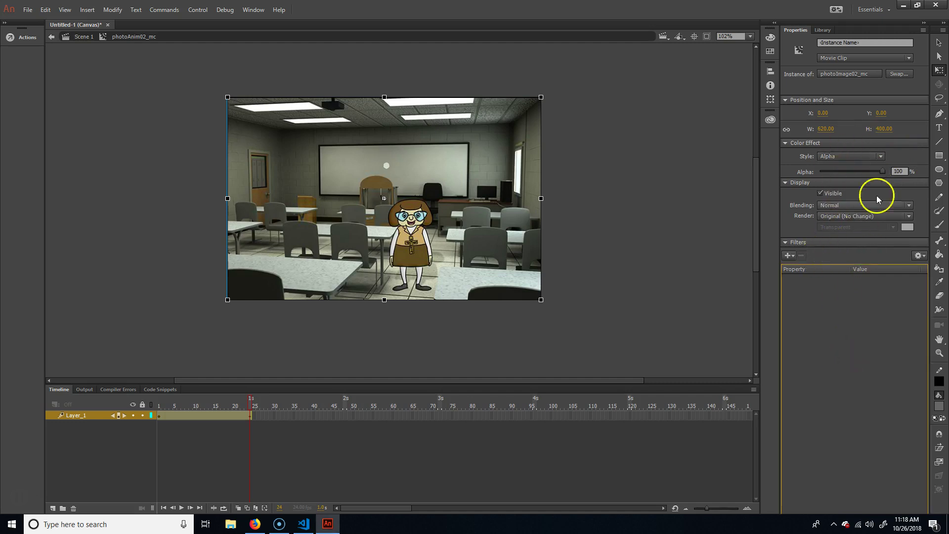
{"action": "left_click", "coordinate": [790, 256]}
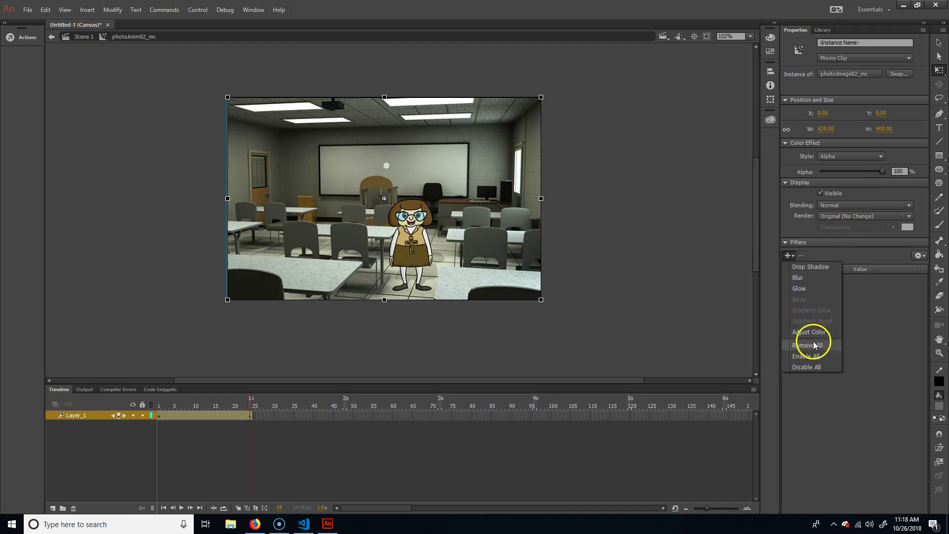
{"action": "left_click", "coordinate": [886, 392]}
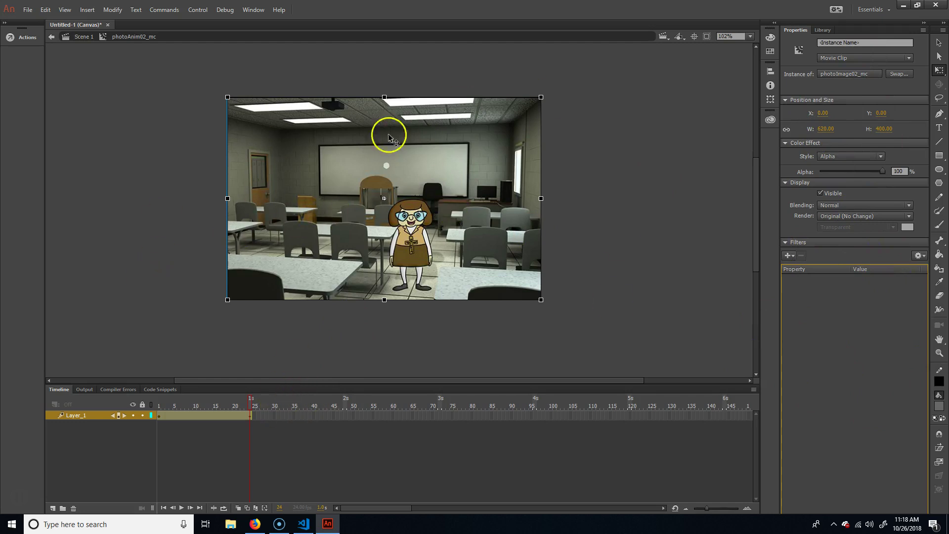
{"action": "left_click", "coordinate": [83, 38]}
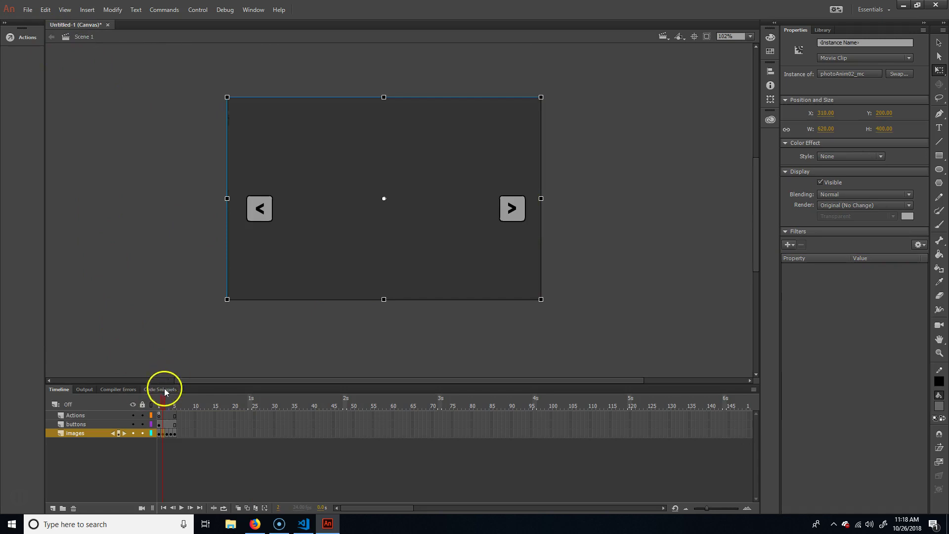
- Publish the slider to Firefox and advance to the fading classroom photo
{"action": "key", "text": "ctrl+Return"}
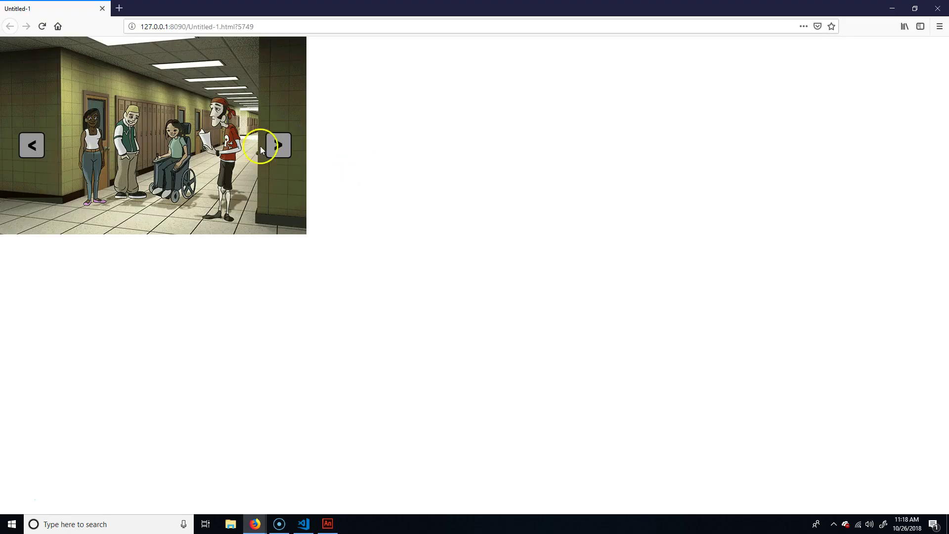
{"action": "left_click", "coordinate": [291, 144]}
{"action": "left_click", "coordinate": [278, 144]}
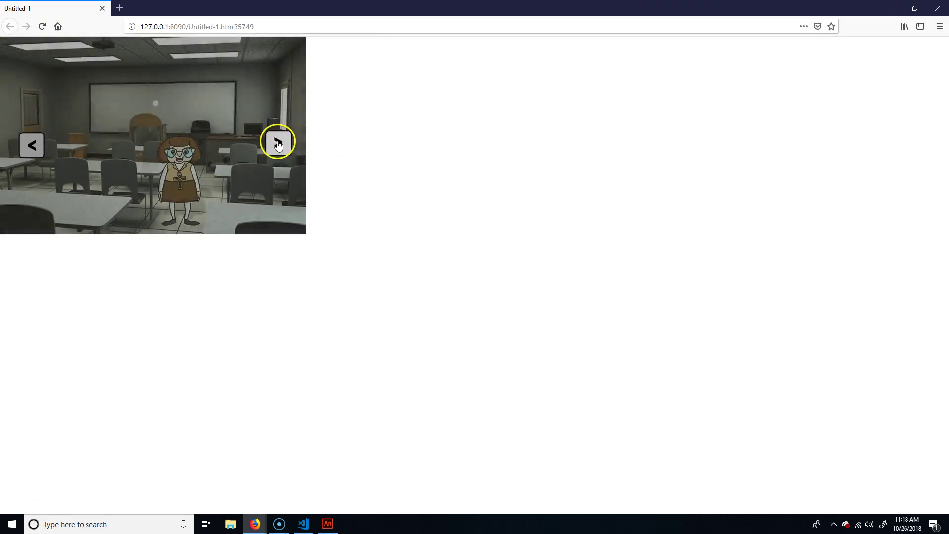
- Back in Animate, open photoAnim02_mc and add a new layer named Actions
{"action": "left_click", "coordinate": [891, 9]}
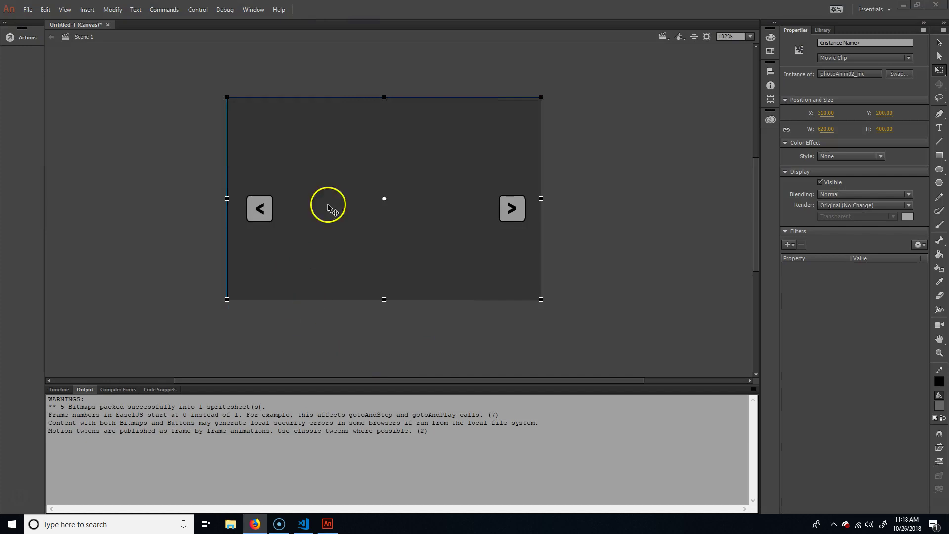
{"action": "left_click", "coordinate": [59, 389]}
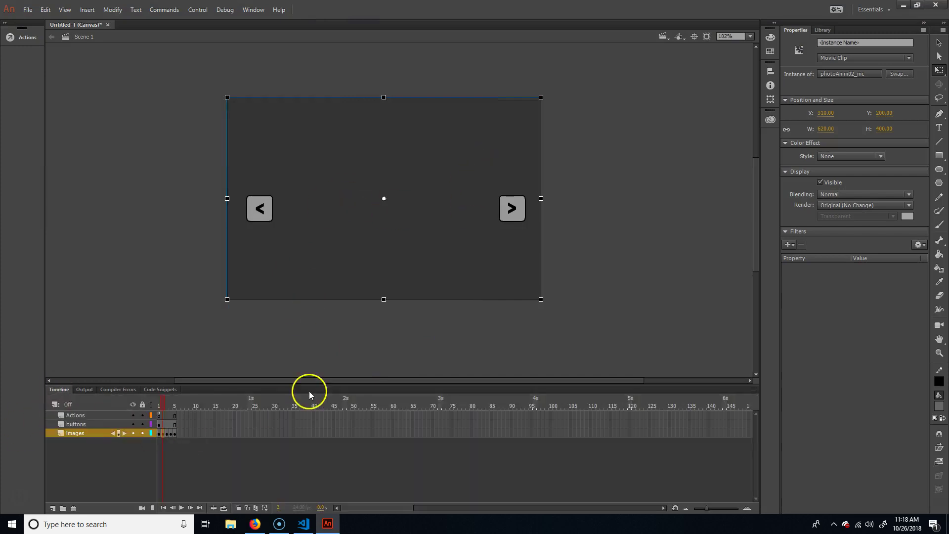
{"action": "double_click", "coordinate": [465, 129]}
{"action": "left_click", "coordinate": [251, 398]}
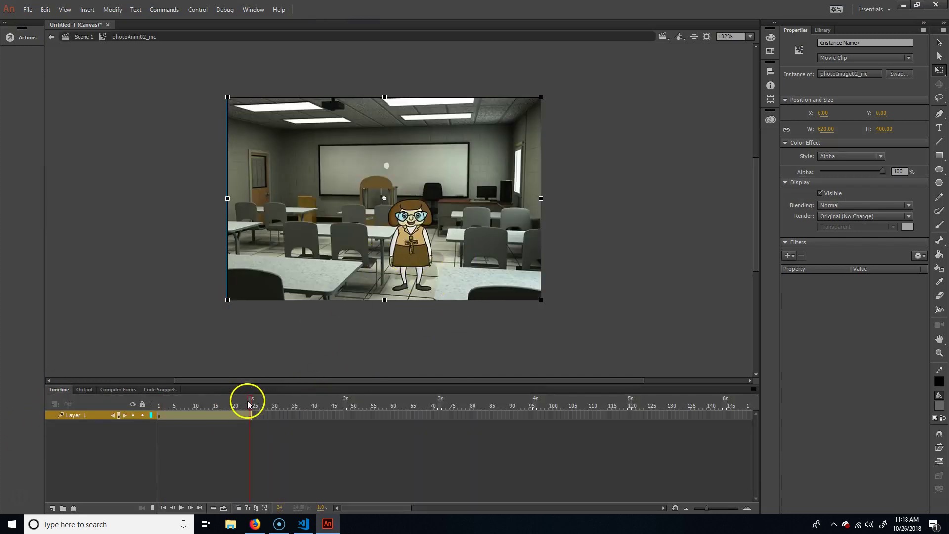
{"action": "left_click", "coordinate": [89, 436]}
{"action": "left_click", "coordinate": [54, 508]}
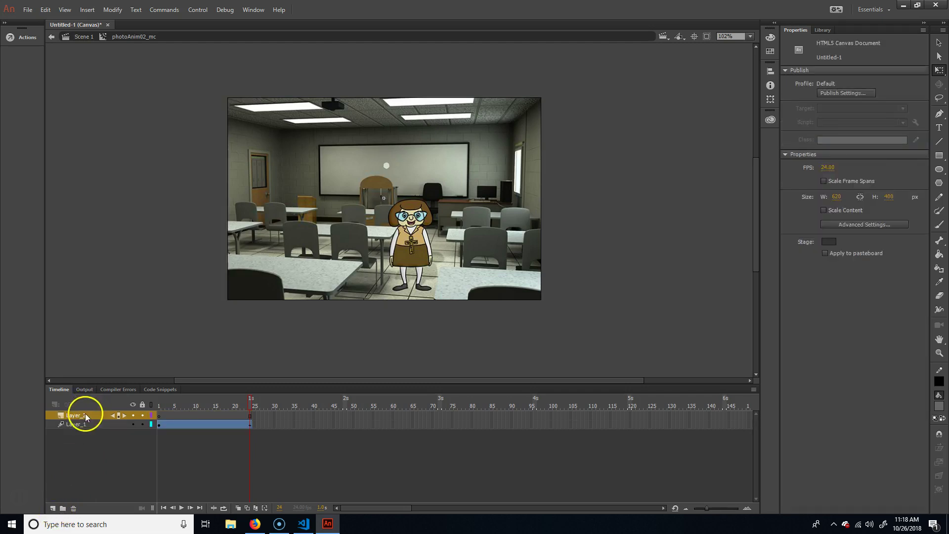
{"action": "double_click", "coordinate": [82, 414]}
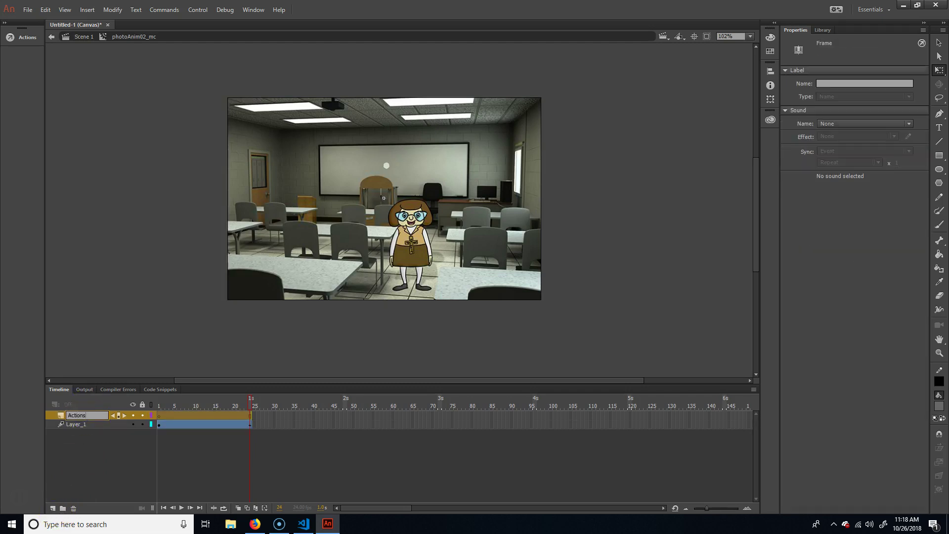
- Put a bare this.stop(); keyframe at frame 24 on Actions, then return to the main scene
{"action": "left_click", "coordinate": [250, 415]}
{"action": "left_click", "coordinate": [248, 426]}
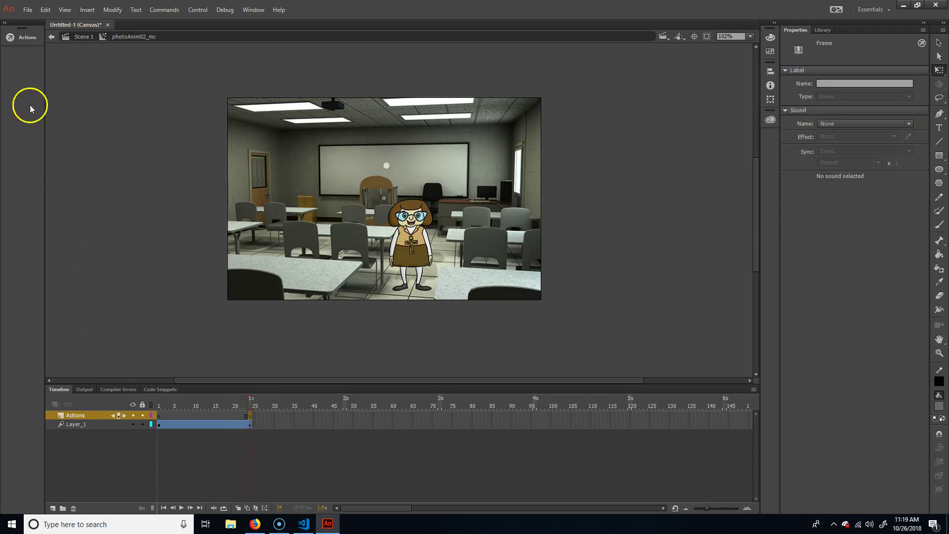
{"action": "left_click", "coordinate": [10, 37]}
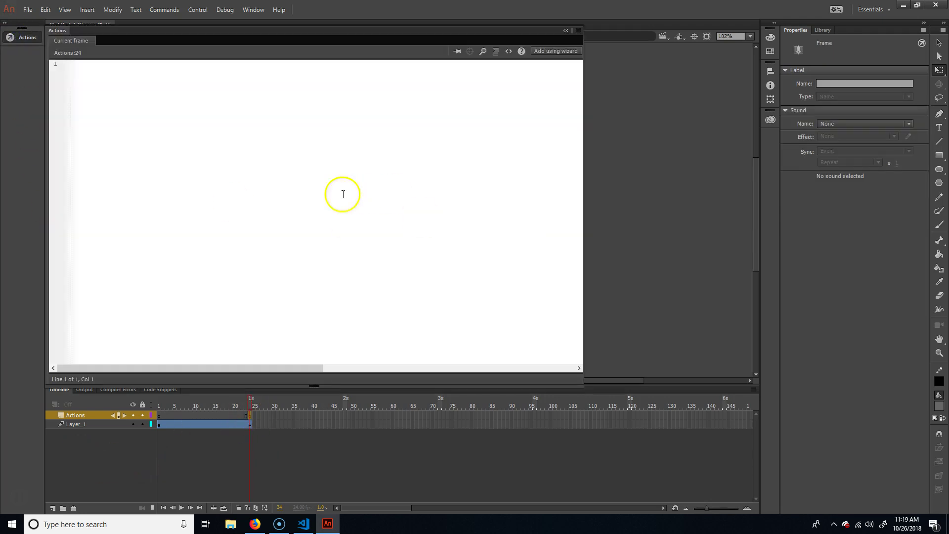
{"action": "left_click", "coordinate": [509, 51]}
{"action": "left_click", "coordinate": [87, 446]}
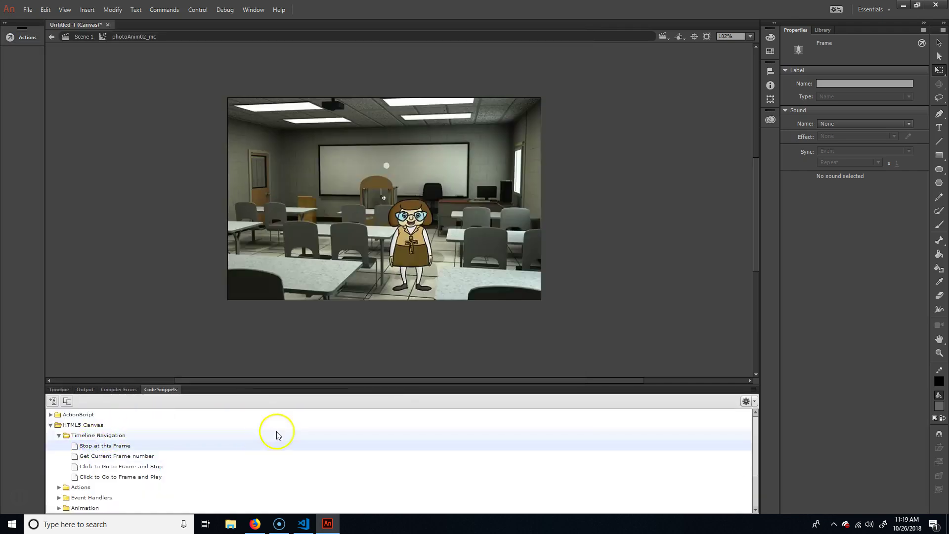
{"action": "double_click", "coordinate": [79, 446]}
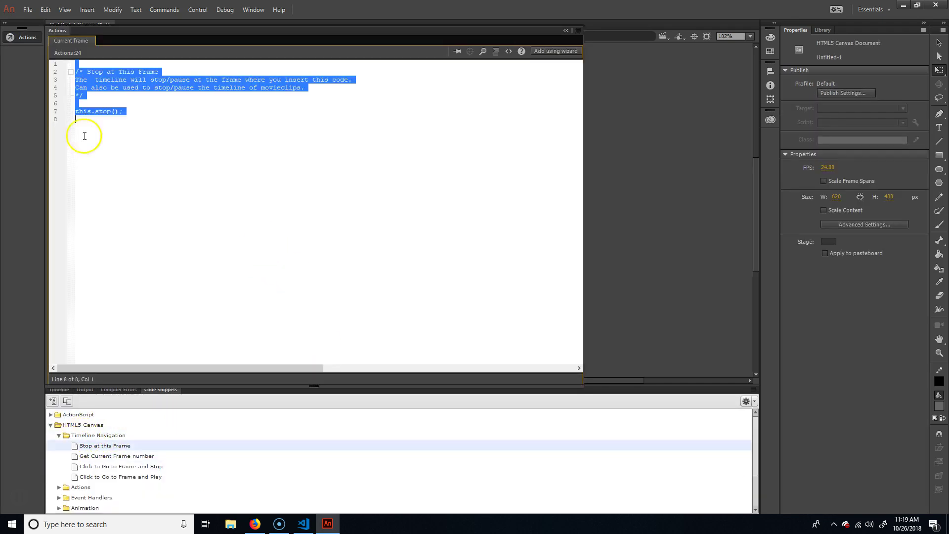
{"action": "left_click_drag", "start_coordinate": [87, 104], "coordinate": [70, 63]}
{"action": "key", "text": "BackSpace"}
{"action": "left_click", "coordinate": [580, 31]}
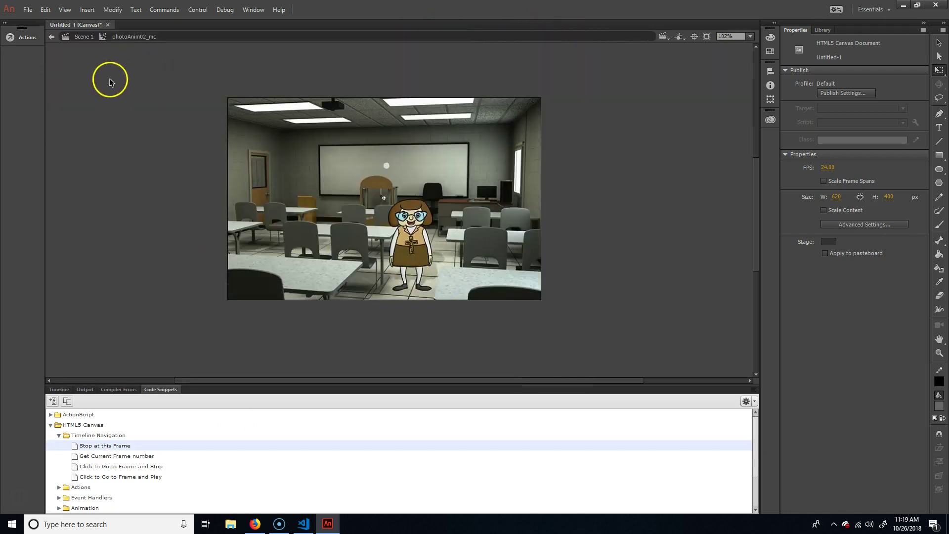
{"action": "double_click", "coordinate": [182, 222]}
- Republish and cycle the Firefox slider through the hallway, classroom, cathedral and bathroom photos
{"action": "key", "text": "ctrl+Return"}
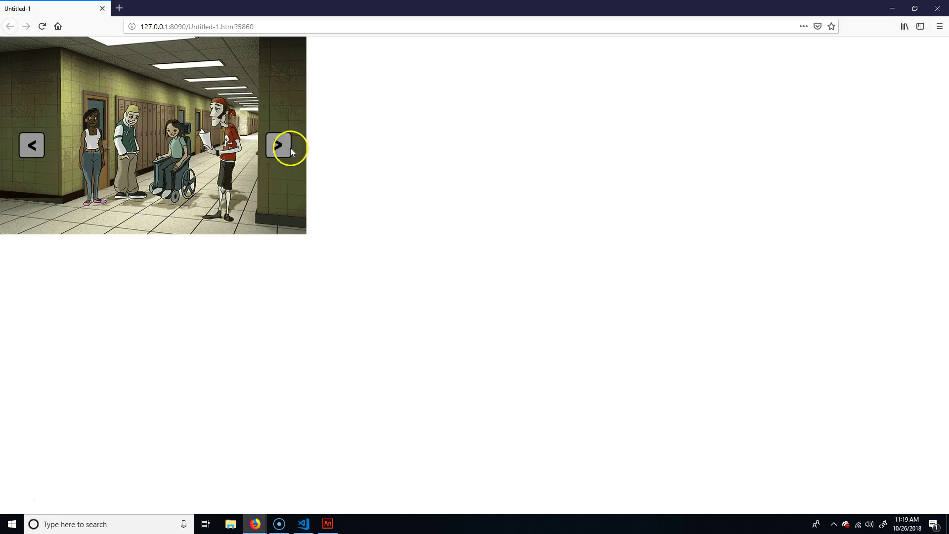
{"action": "left_click", "coordinate": [289, 146]}
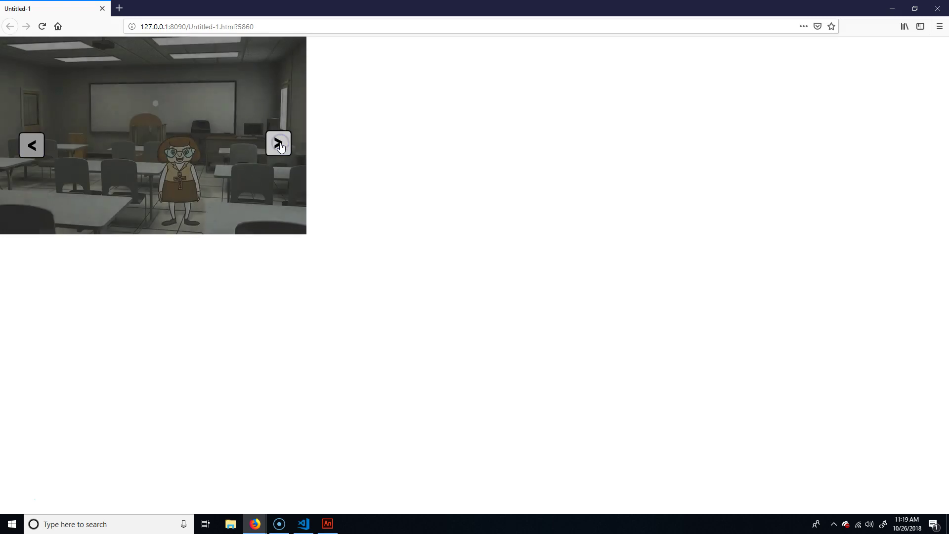
{"action": "left_click", "coordinate": [278, 144]}
{"action": "left_click", "coordinate": [279, 145]}
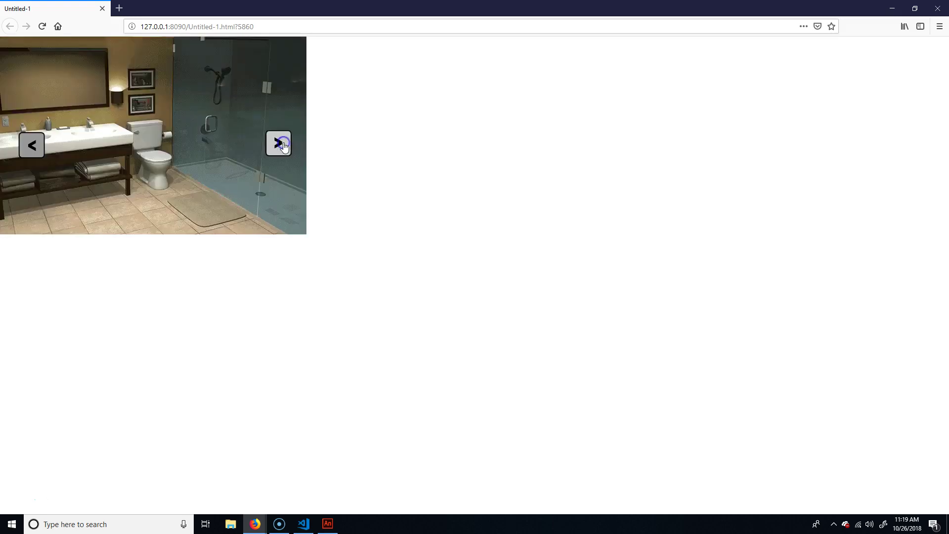
{"action": "left_click", "coordinate": [280, 144]}
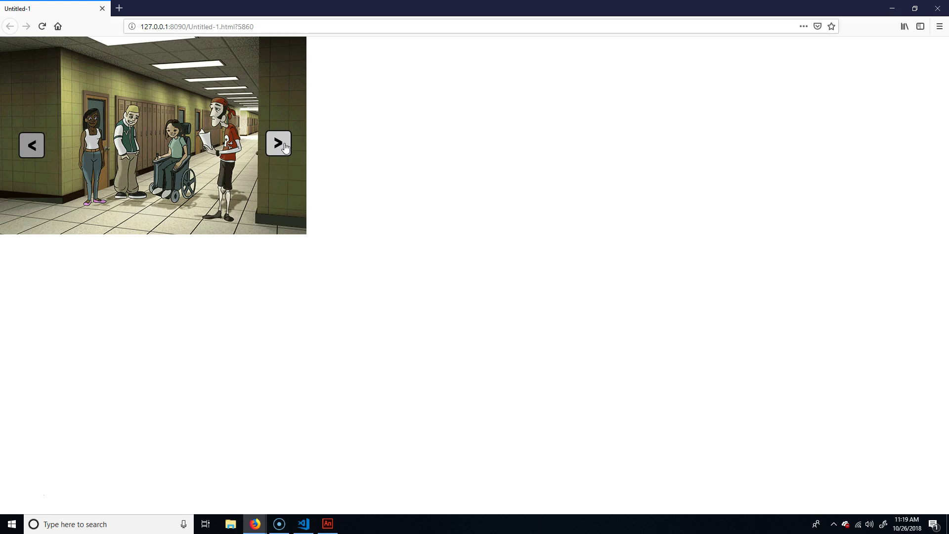
{"action": "left_click", "coordinate": [285, 147]}
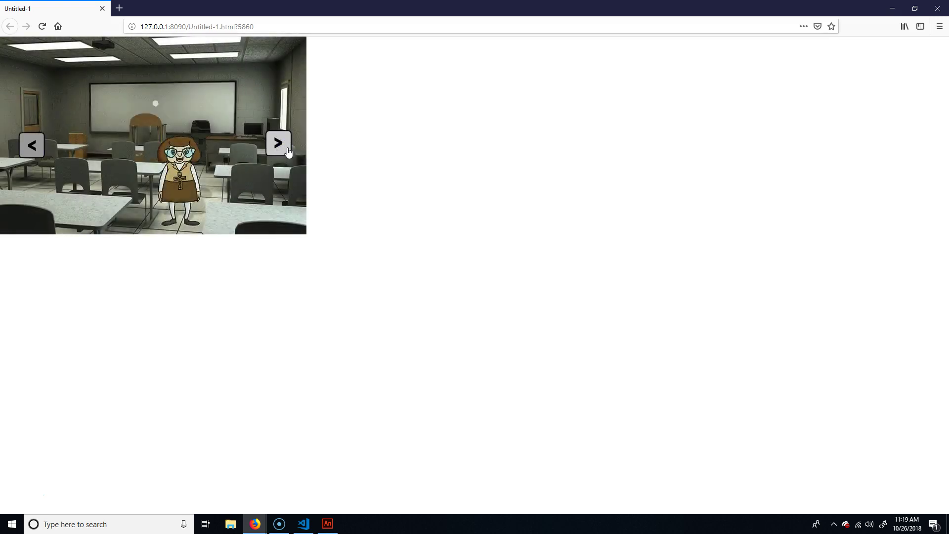
{"action": "left_click", "coordinate": [277, 144]}
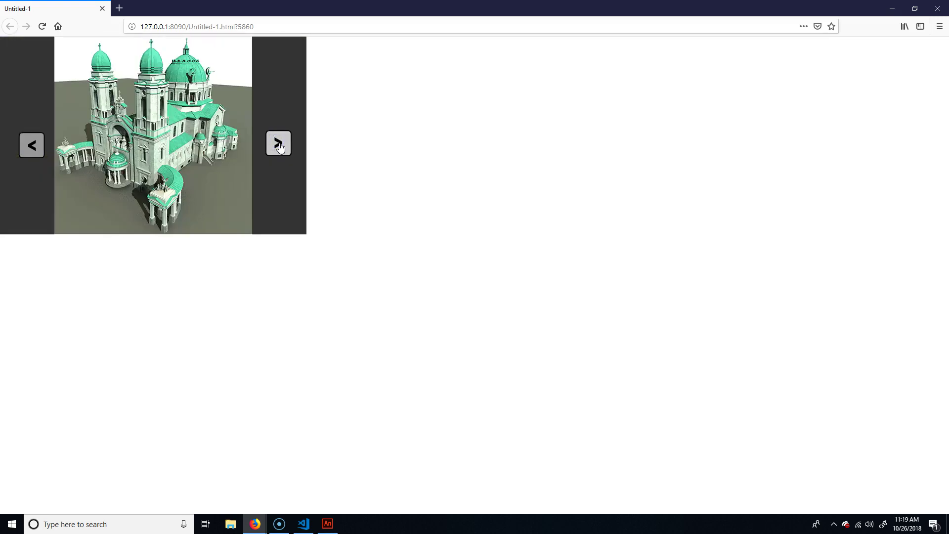
{"action": "left_click", "coordinate": [281, 146]}
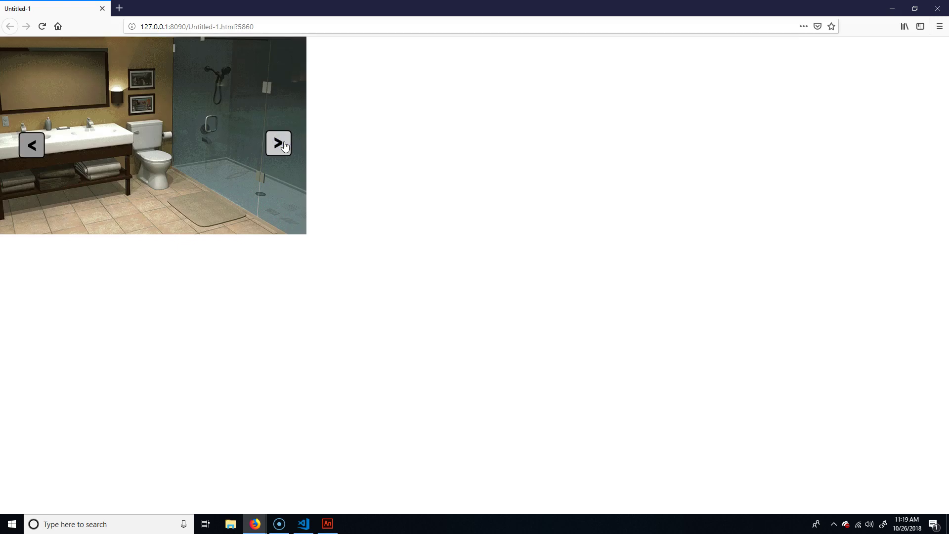
{"action": "left_click", "coordinate": [282, 142]}
{"action": "left_click", "coordinate": [137, 140]}
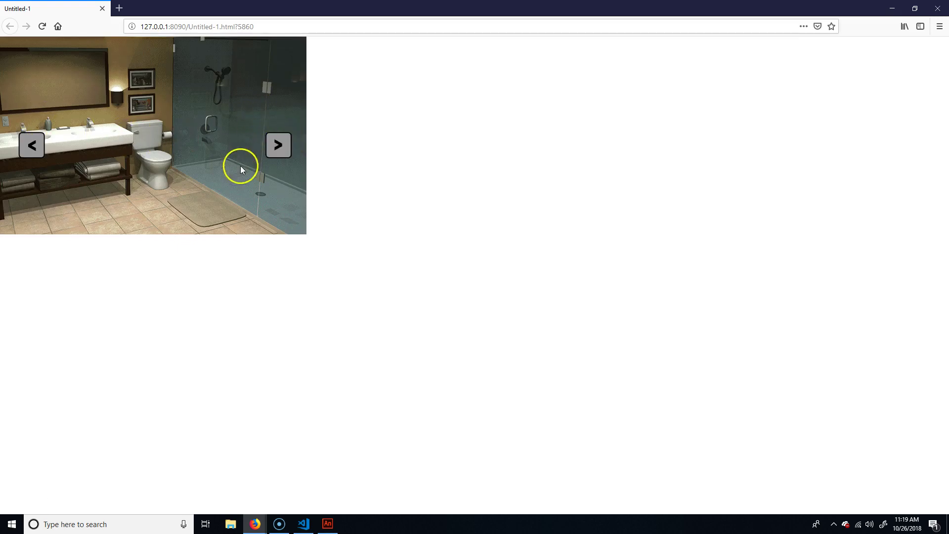